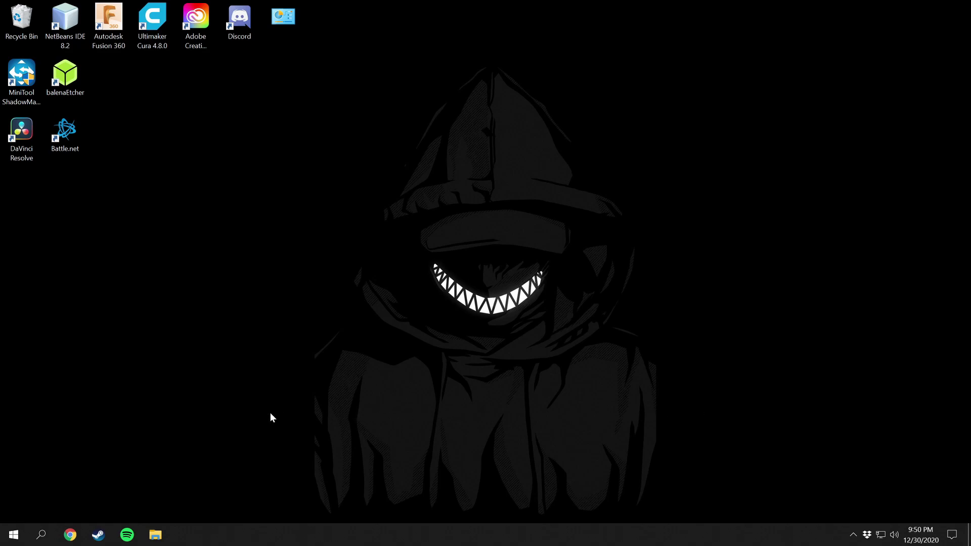
# - Switch to Chrome, search Google for corsair icue and open Corsair's iCUE software page
pyautogui.click(70, 536)
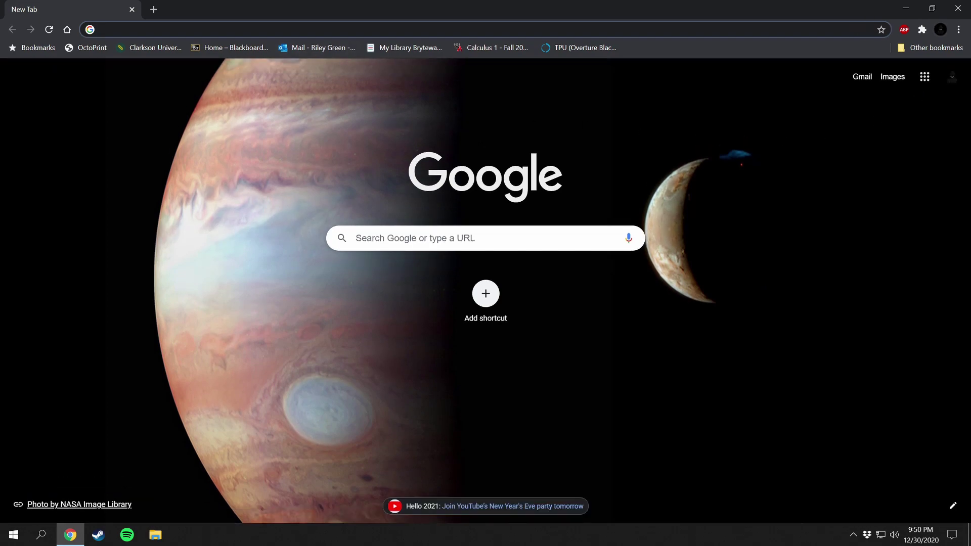
pyautogui.write('corsair ')
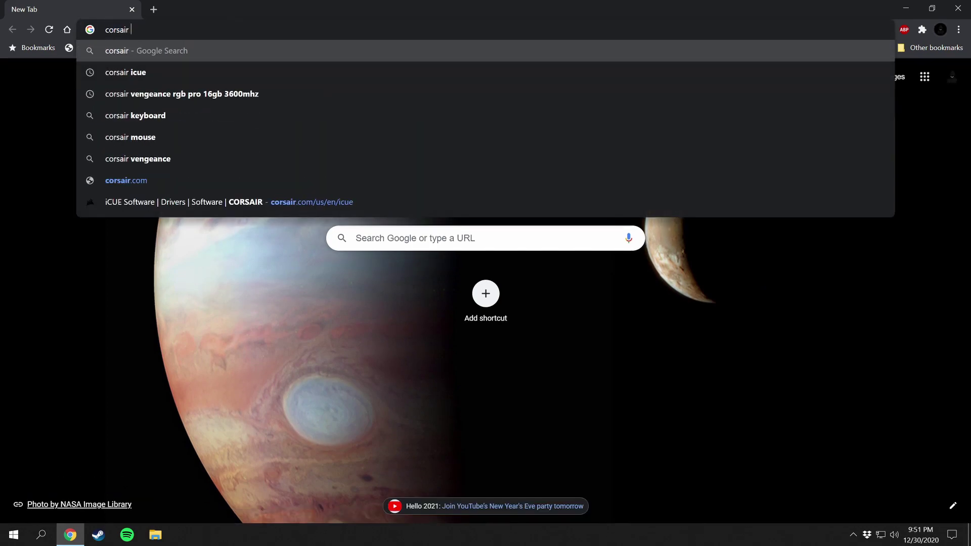
pyautogui.write('icue')
pyautogui.press('Return')
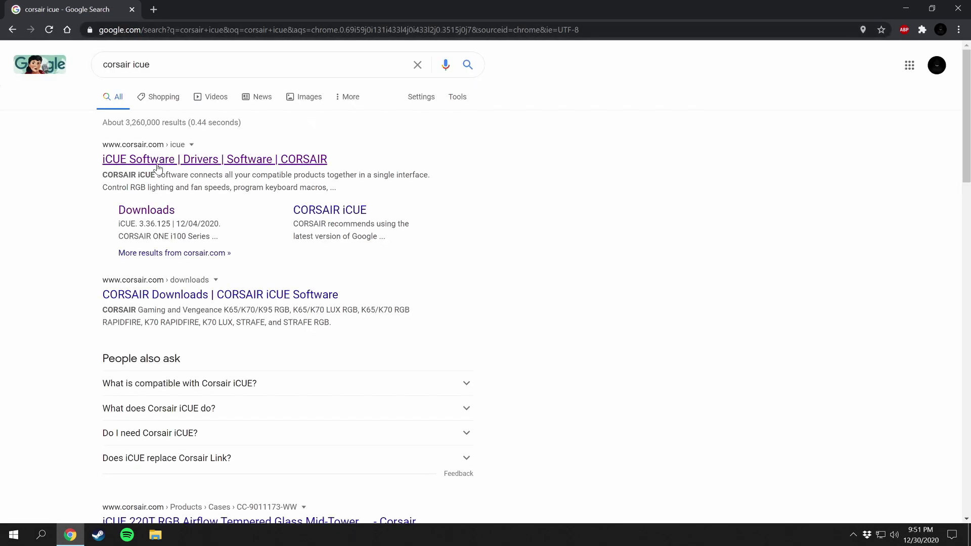
pyautogui.click(227, 163)
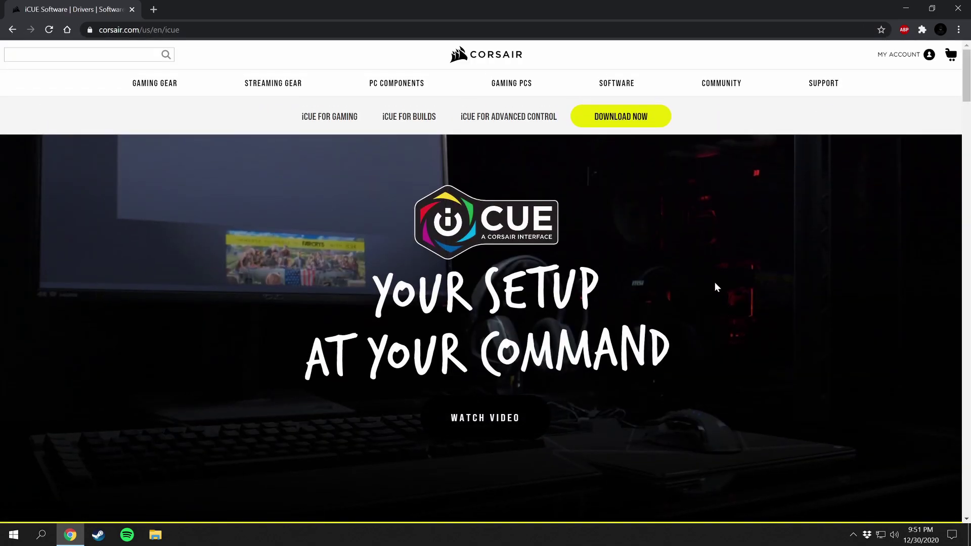
# - Download the installer iCUESetup_3.35.152_release.msi into the Downloads folder, keeping the download running when prompted about exiting the browser
pyautogui.click(602, 125)
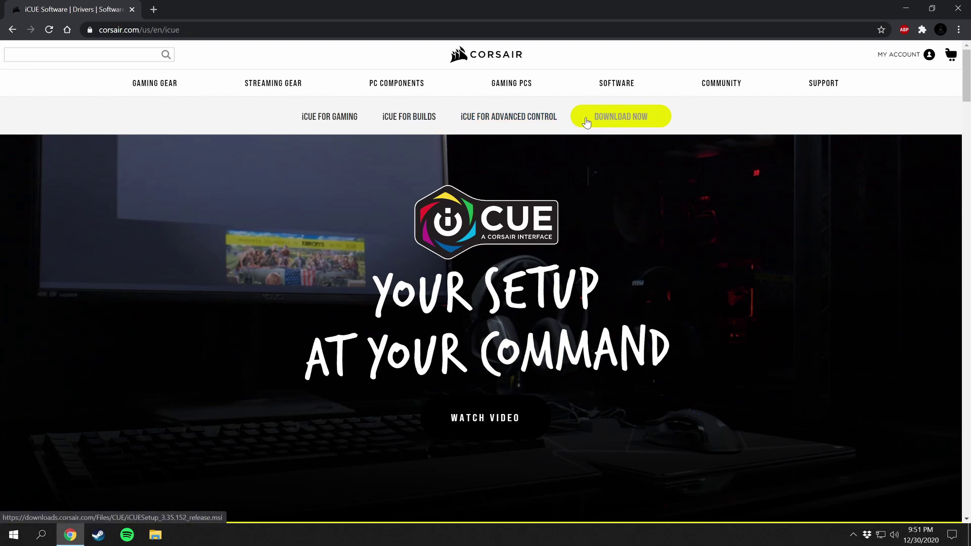
pyautogui.click(622, 124)
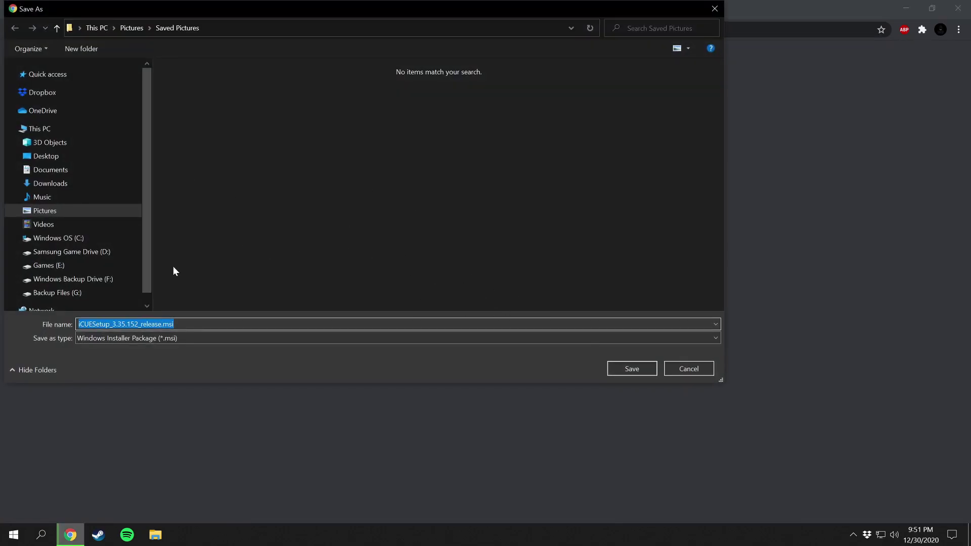
pyautogui.click(71, 182)
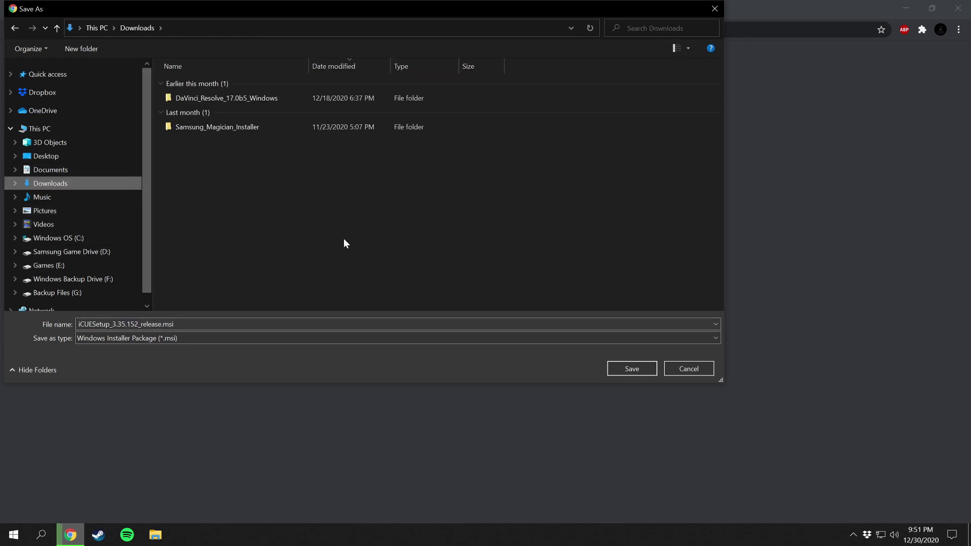
pyautogui.click(631, 368)
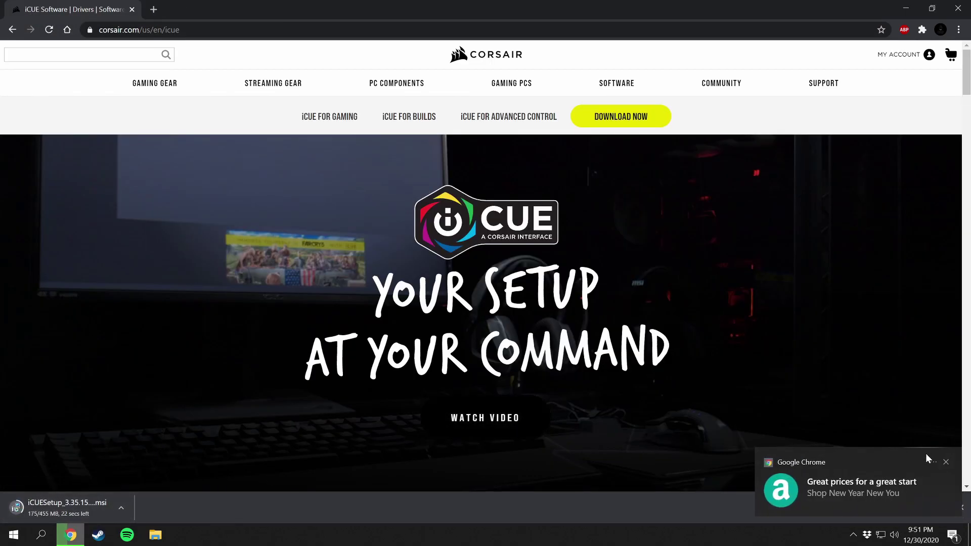
pyautogui.click(946, 462)
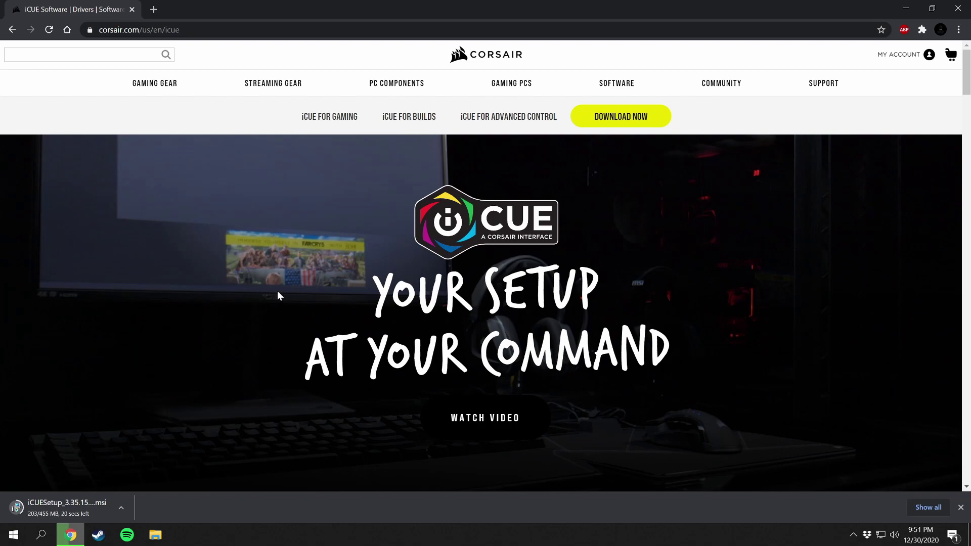
pyautogui.click(956, 9)
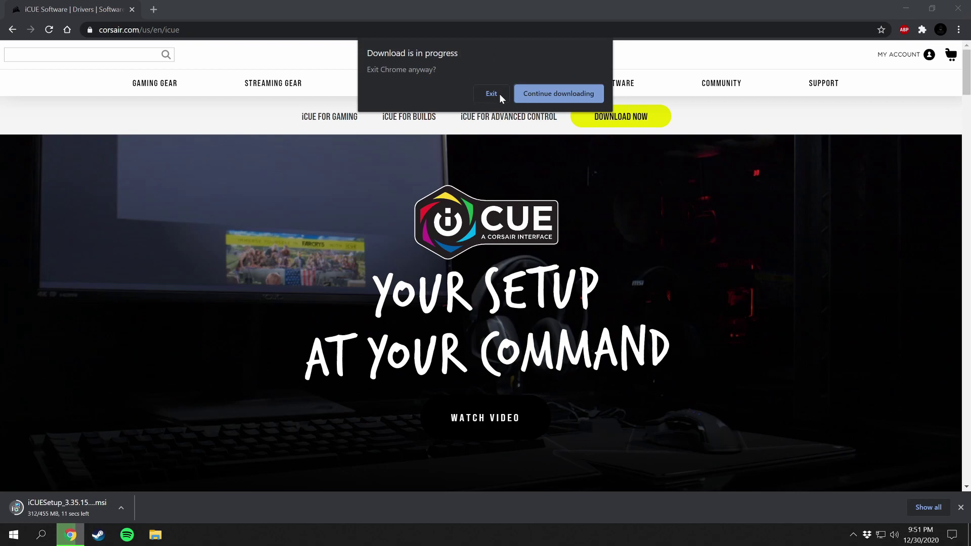
pyautogui.click(526, 93)
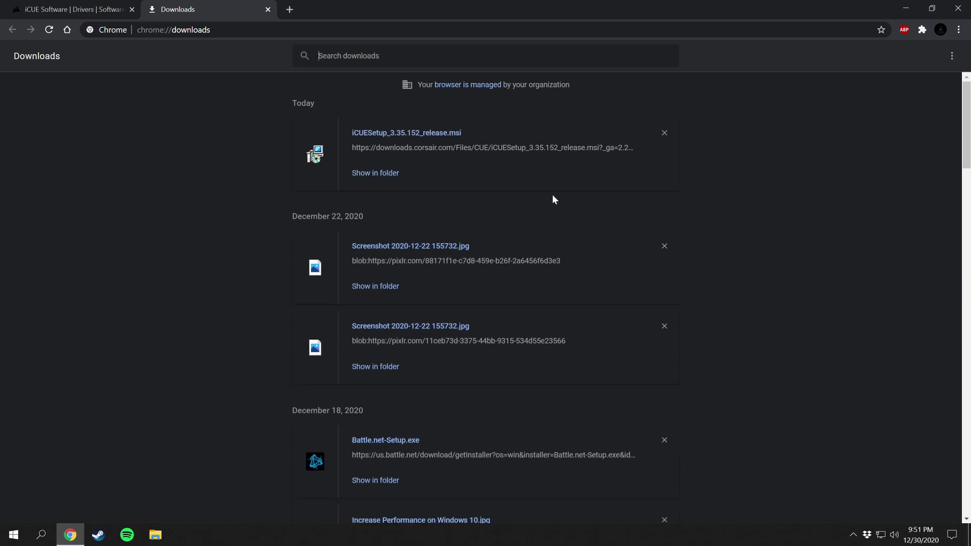
# - Try to launch the downloaded iCUE installer, cancel its security prompt and close the browser
pyautogui.click(400, 135)
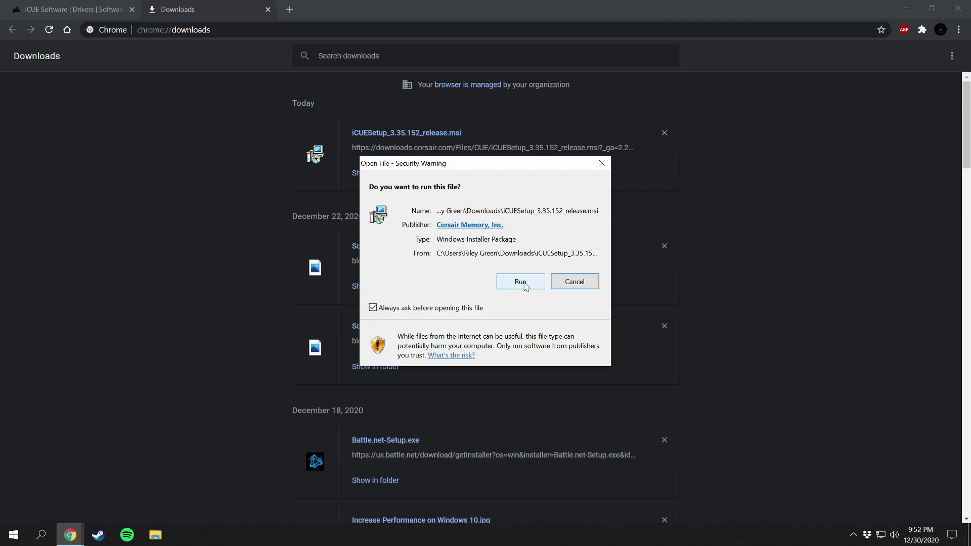
pyautogui.click(587, 286)
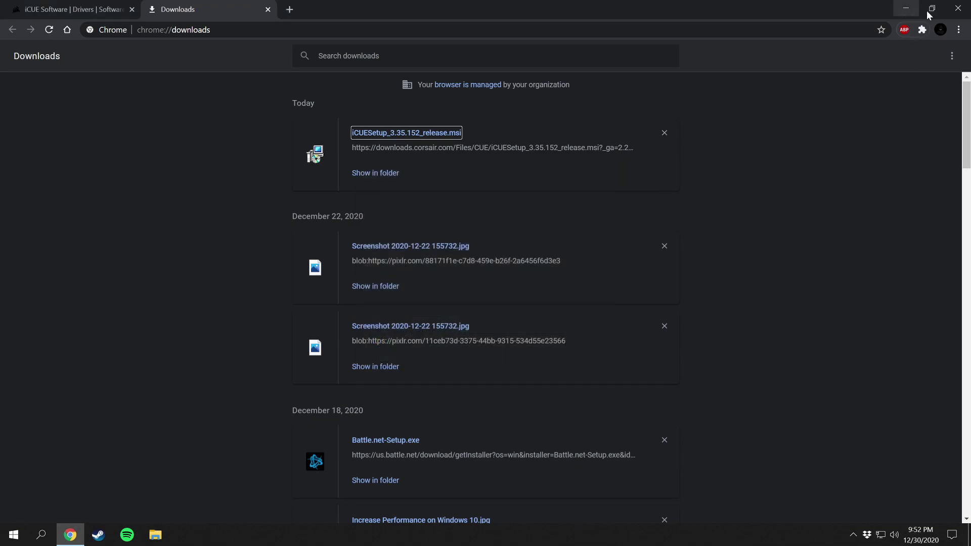
pyautogui.click(958, 8)
# - Bring the background iCUE application to the foreground and reposition its window slightly on the desktop
pyautogui.click(853, 533)
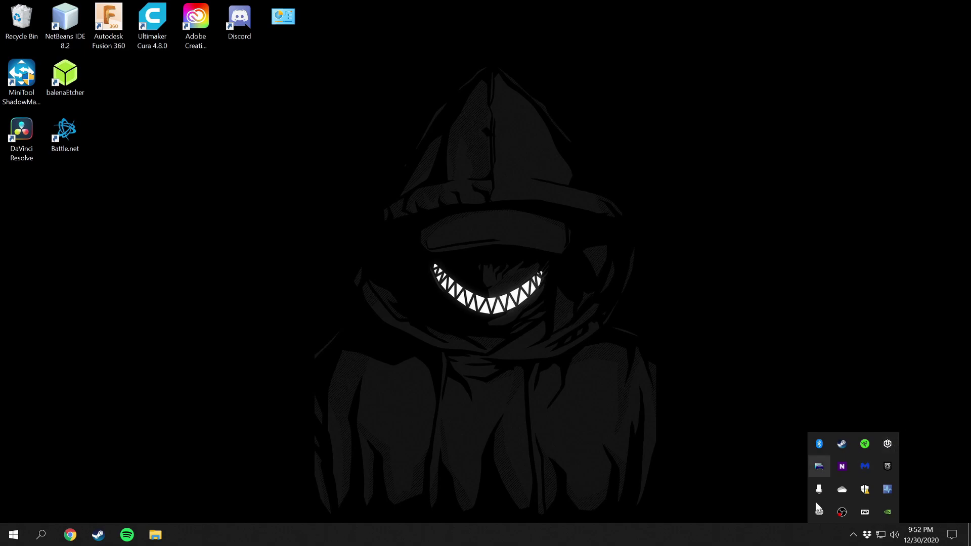
pyautogui.rightClick(888, 444)
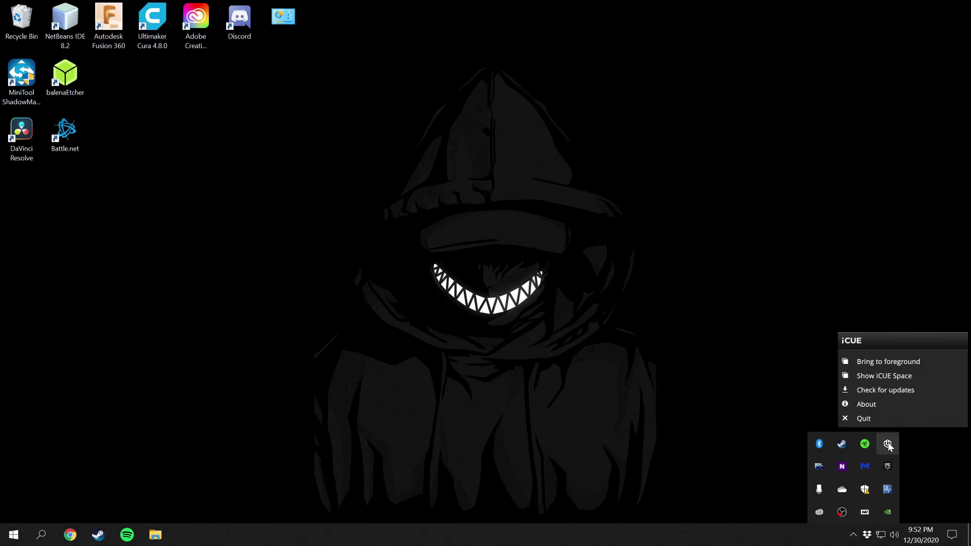
pyautogui.click(907, 362)
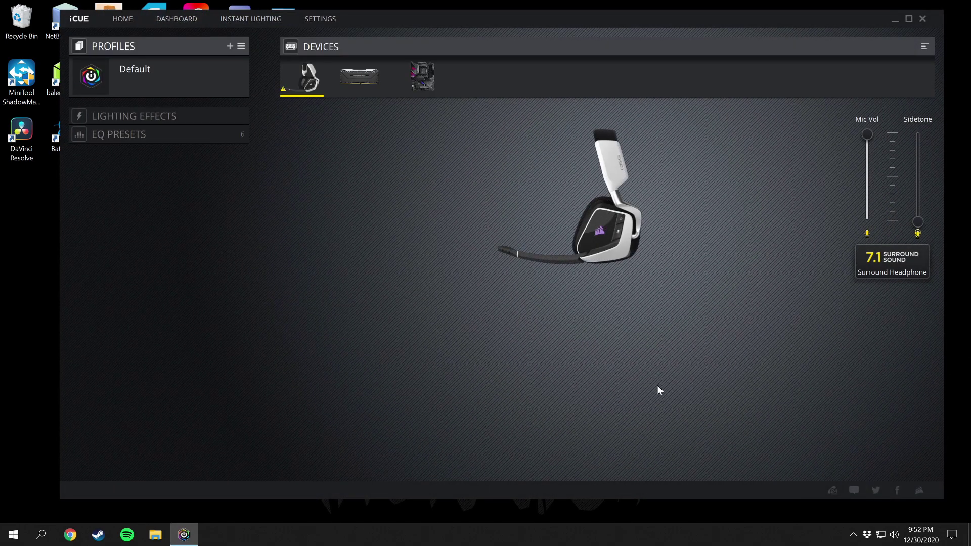
pyautogui.moveTo(510, 20); pyautogui.dragTo(503, 30)
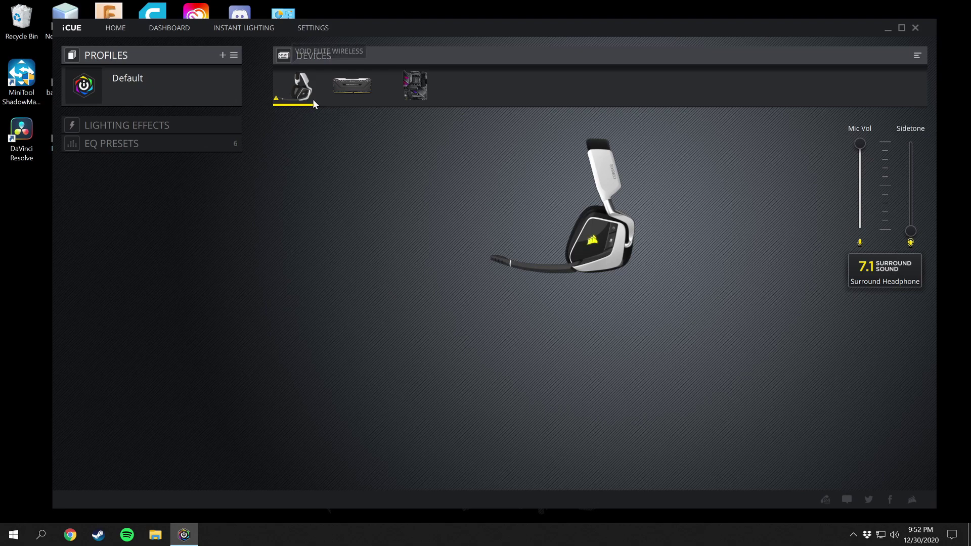
# - Examine the Void Elite Wireless headset's EQ presets and lighting effect settings
pyautogui.click(186, 145)
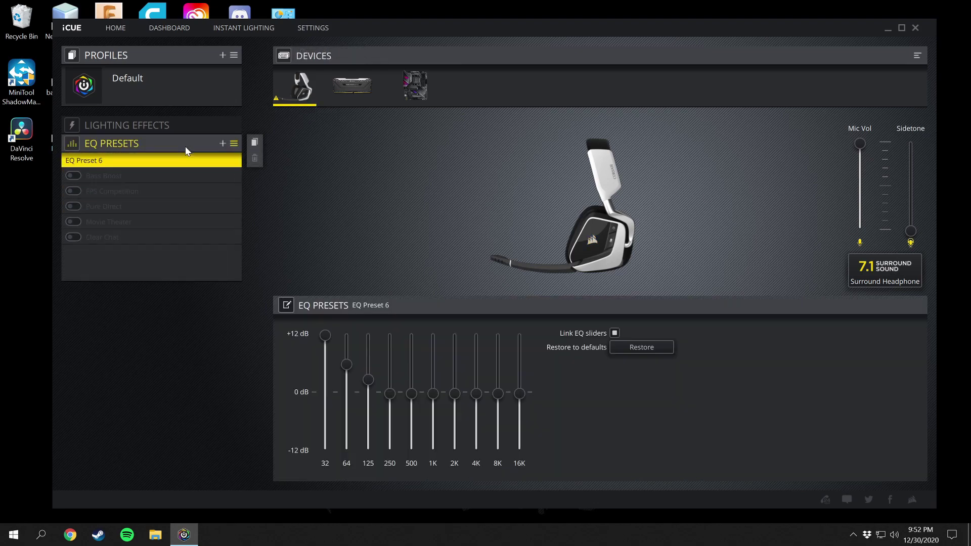
pyautogui.click(156, 126)
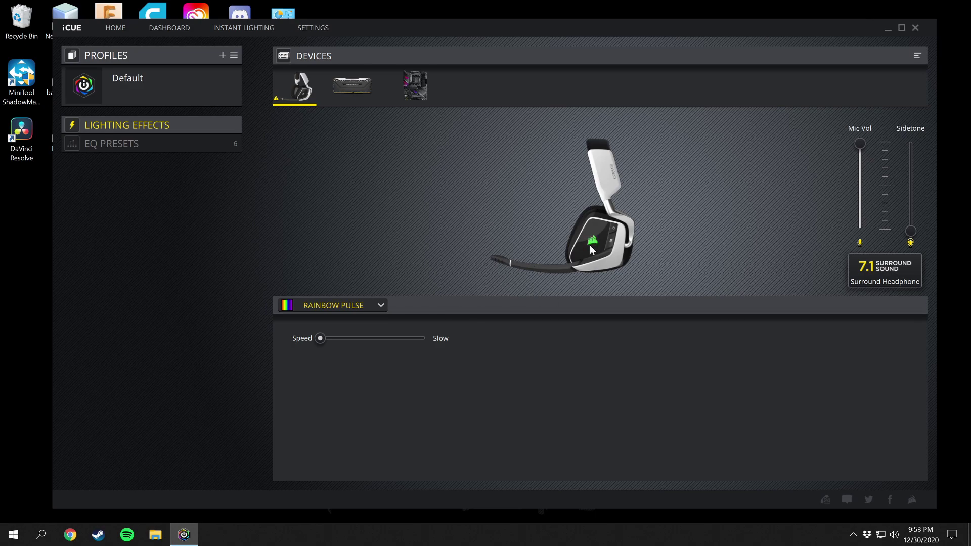
pyautogui.click(173, 147)
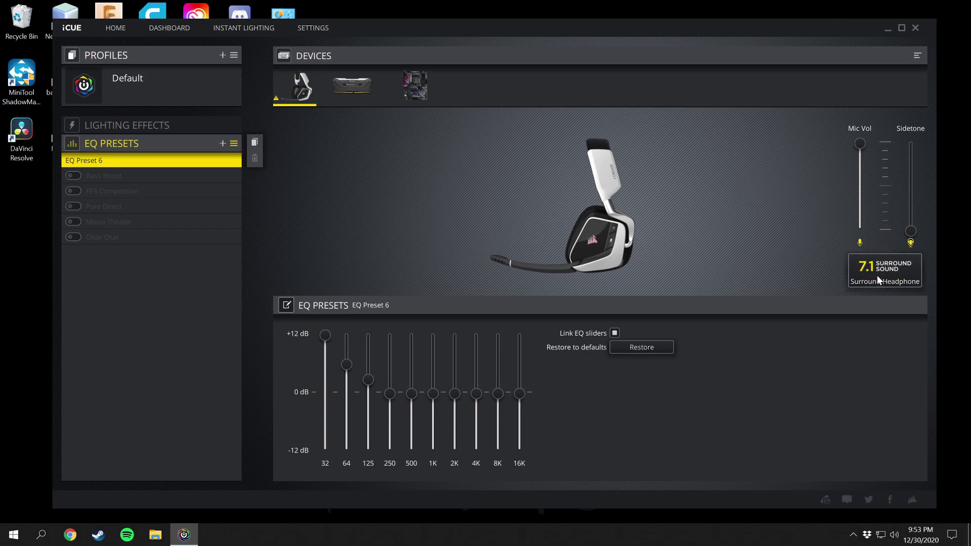
# - Switch the headset to Stereo and back to 7.1 Surround Sound, and adjust its sidetone and mic volume levels
pyautogui.click(891, 274)
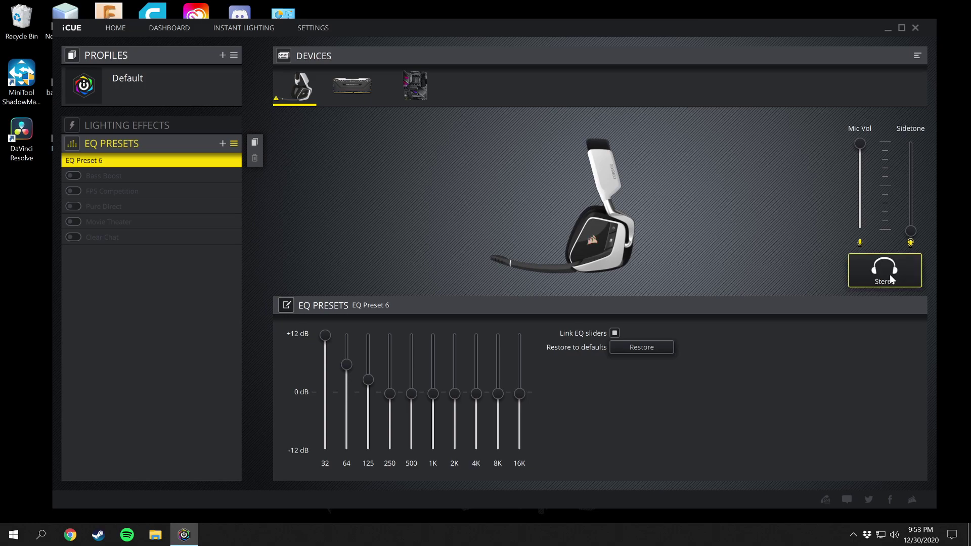
pyautogui.click(884, 278)
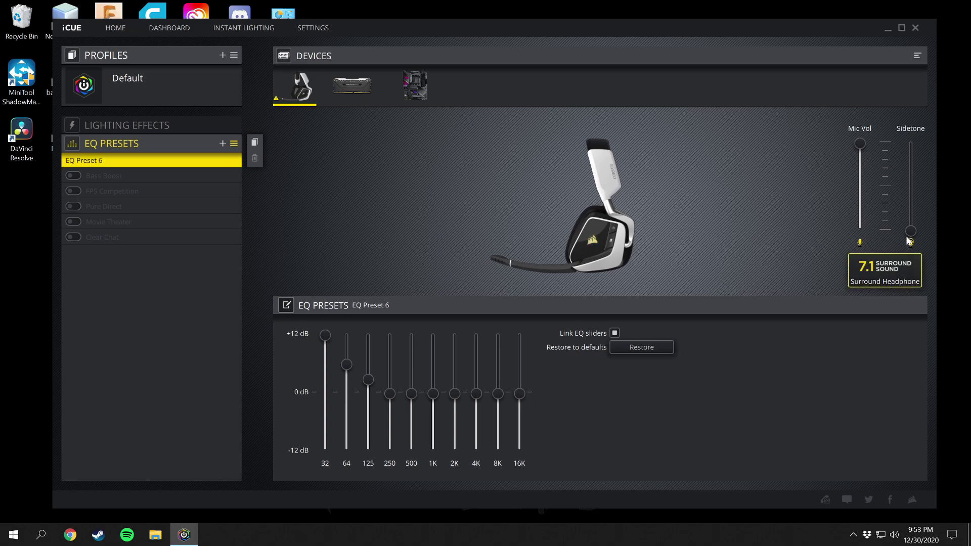
pyautogui.moveTo(911, 232); pyautogui.dragTo(913, 205)
pyautogui.moveTo(860, 143); pyautogui.dragTo(864, 184)
# - Try the 2 x 2 and 2 x 4 DIMM layouts for the Vengeance RGB Pro memory and return to 1 x 4
pyautogui.click(358, 90)
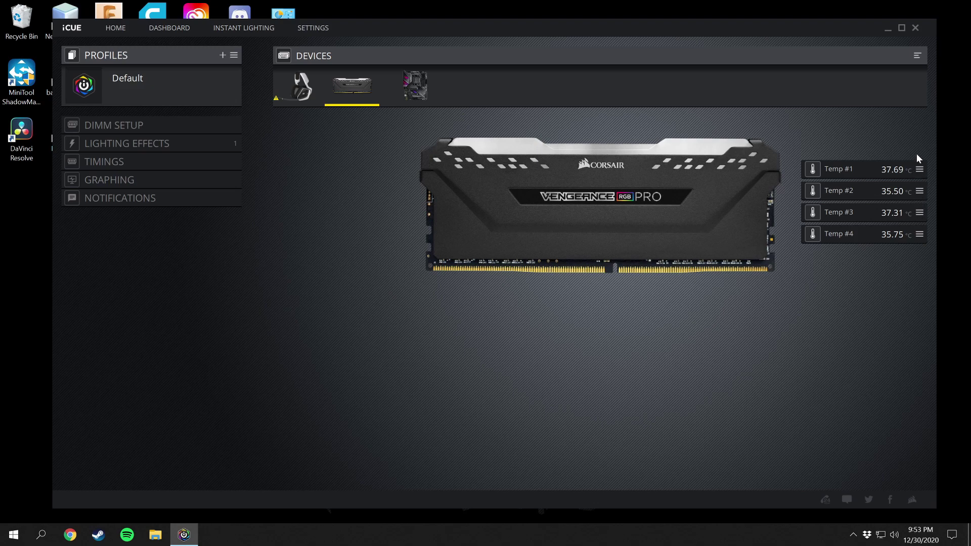
pyautogui.click(111, 127)
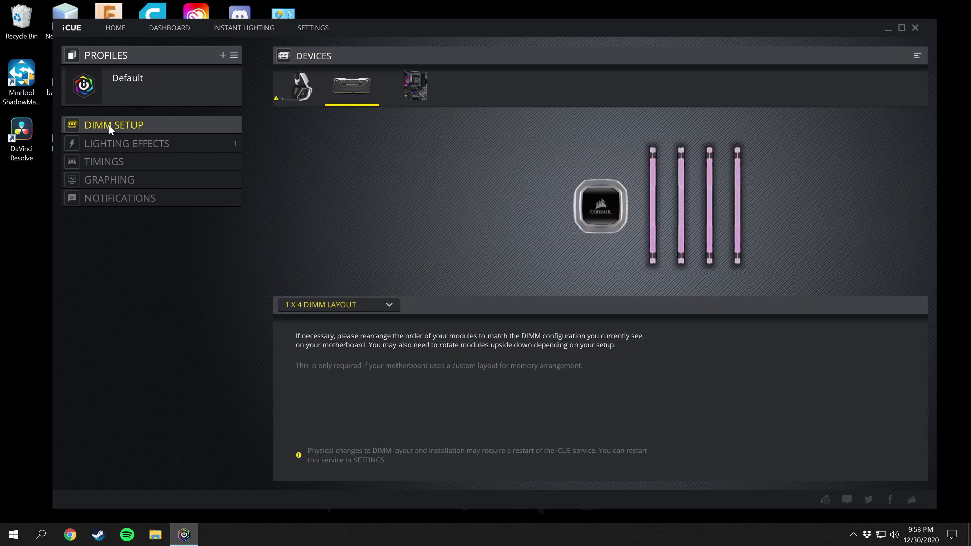
pyautogui.click(390, 306)
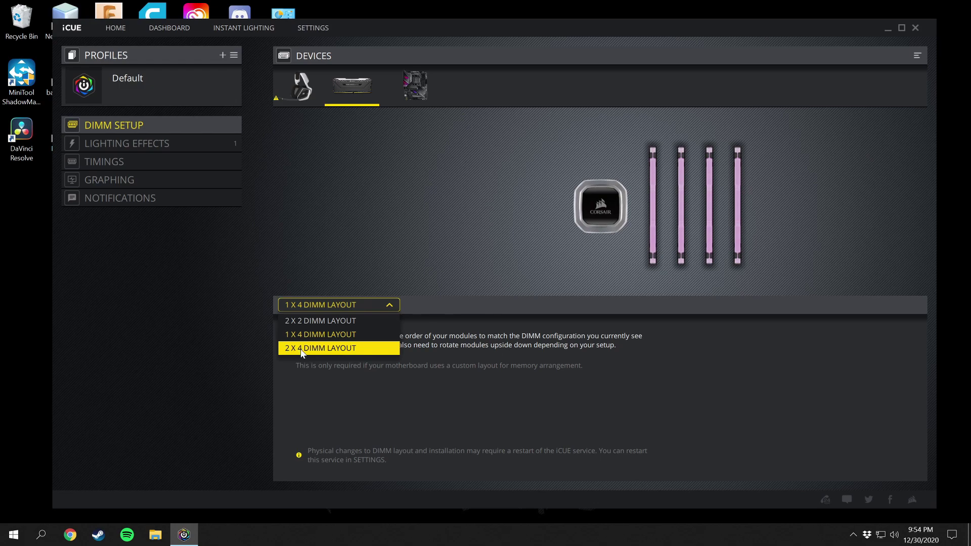
pyautogui.click(314, 324)
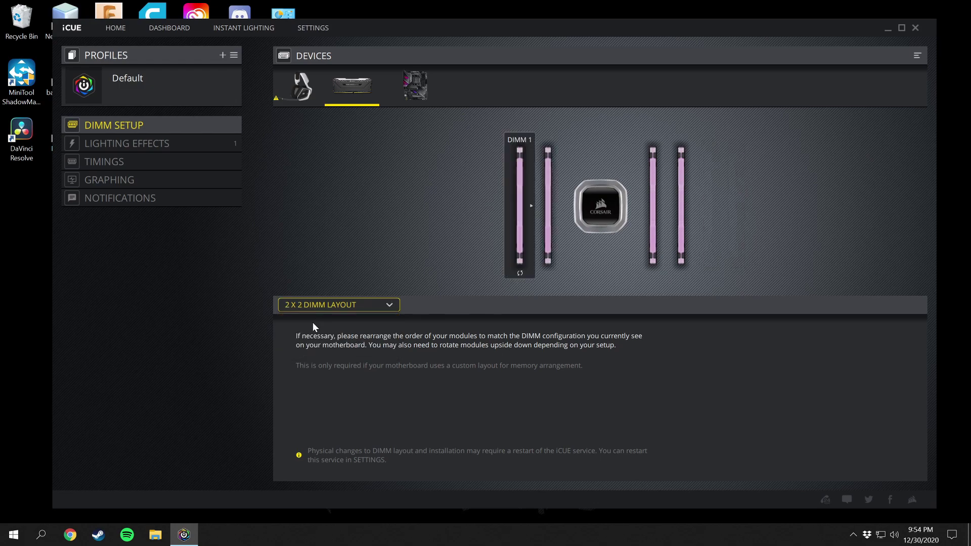
pyautogui.click(352, 304)
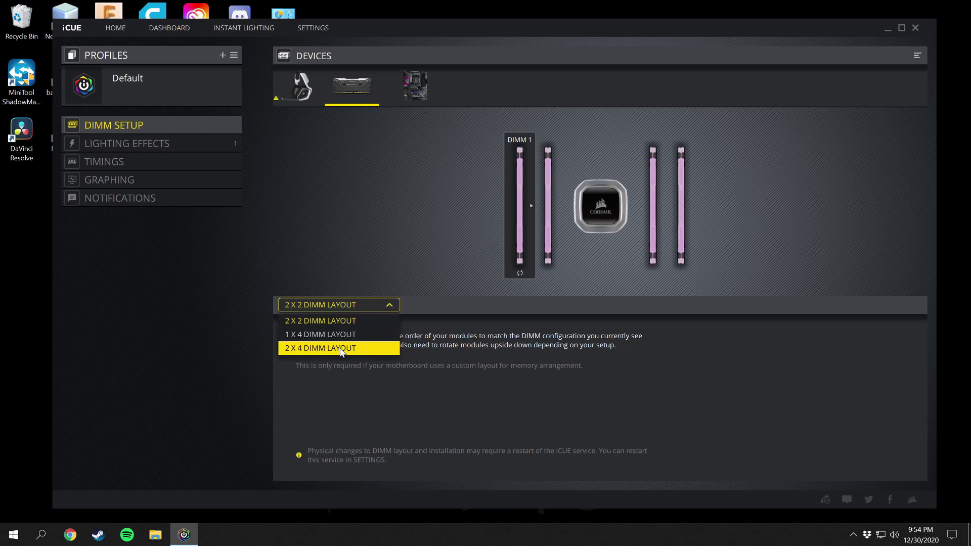
pyautogui.click(340, 348)
pyautogui.click(348, 305)
pyautogui.click(355, 333)
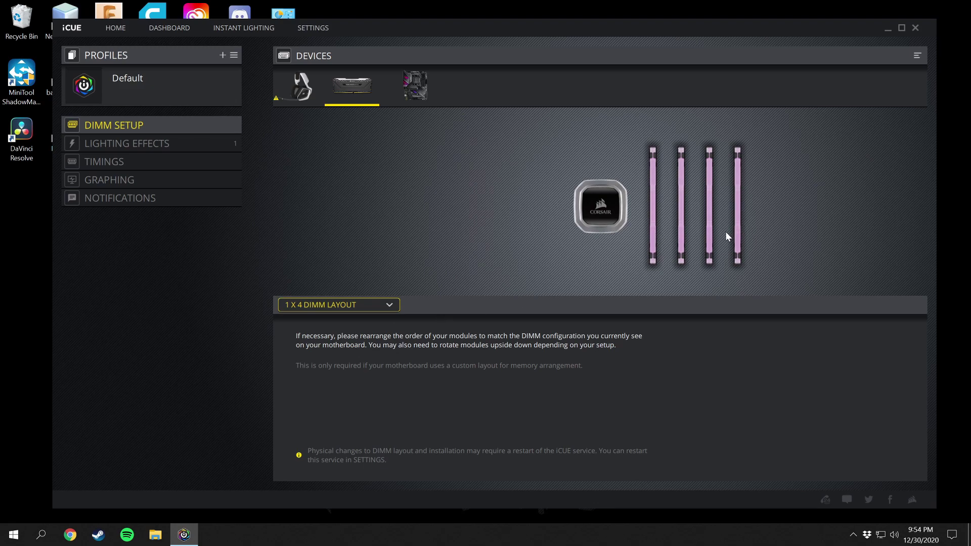
# - Examine the predefined, custom and lighting link effect types available for the Vengeance RGB Pro memory's lighting
pyautogui.click(184, 146)
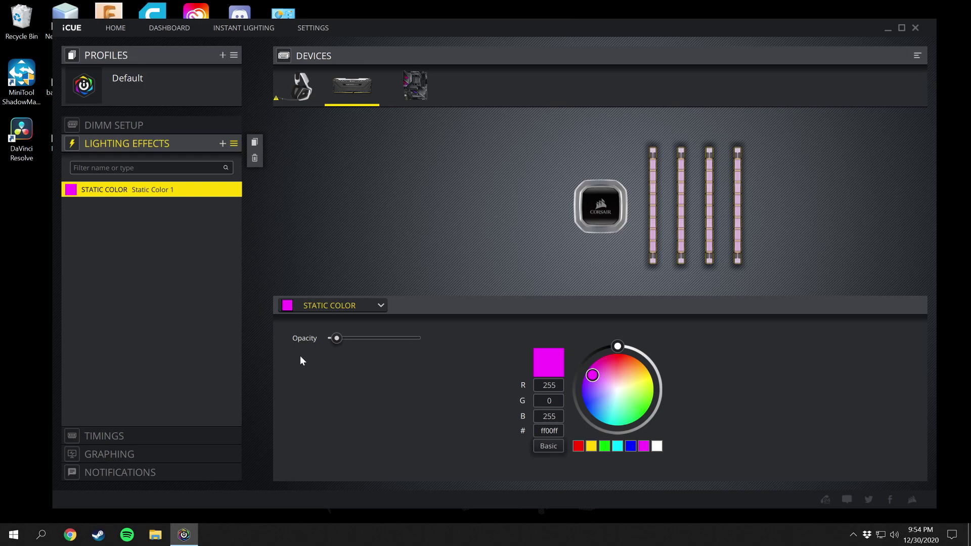
pyautogui.click(360, 305)
pyautogui.scroll(-1, 318, 438)
pyautogui.scroll(1, 317, 438)
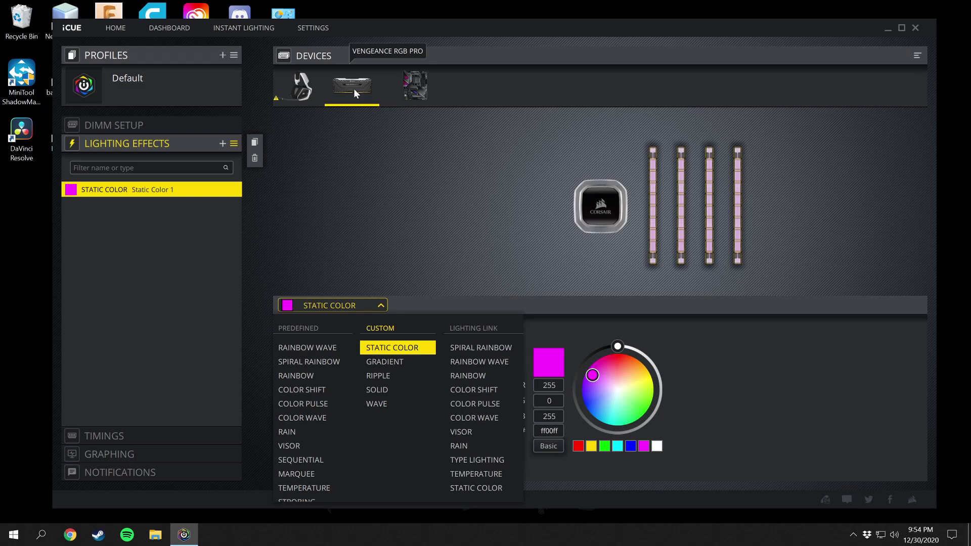
pyautogui.scroll(-1, 313, 446)
pyautogui.scroll(-1, 314, 445)
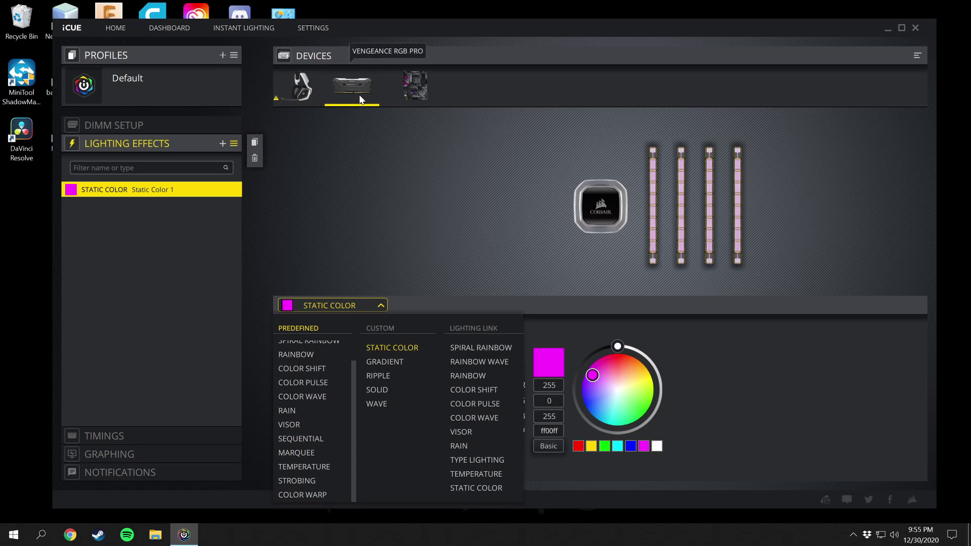
pyautogui.click(379, 305)
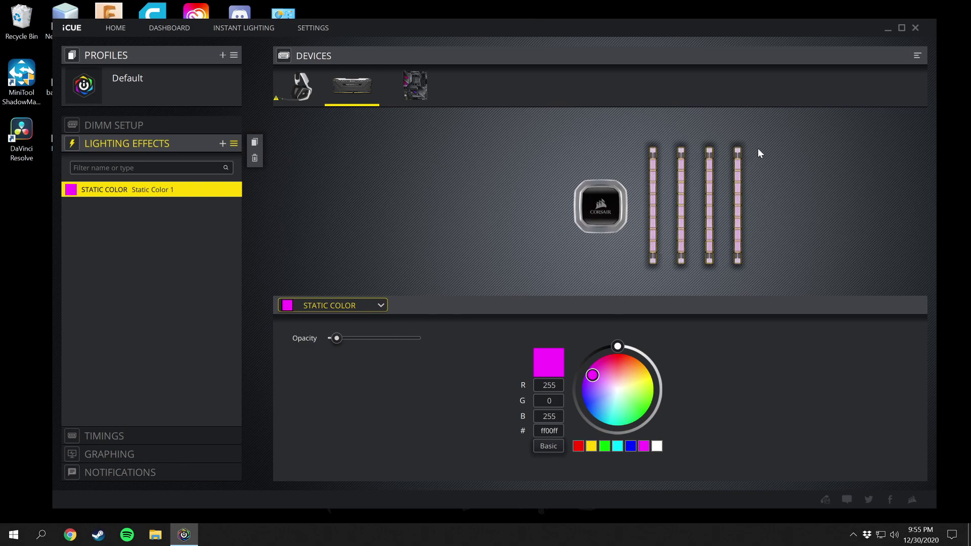
pyautogui.click(153, 148)
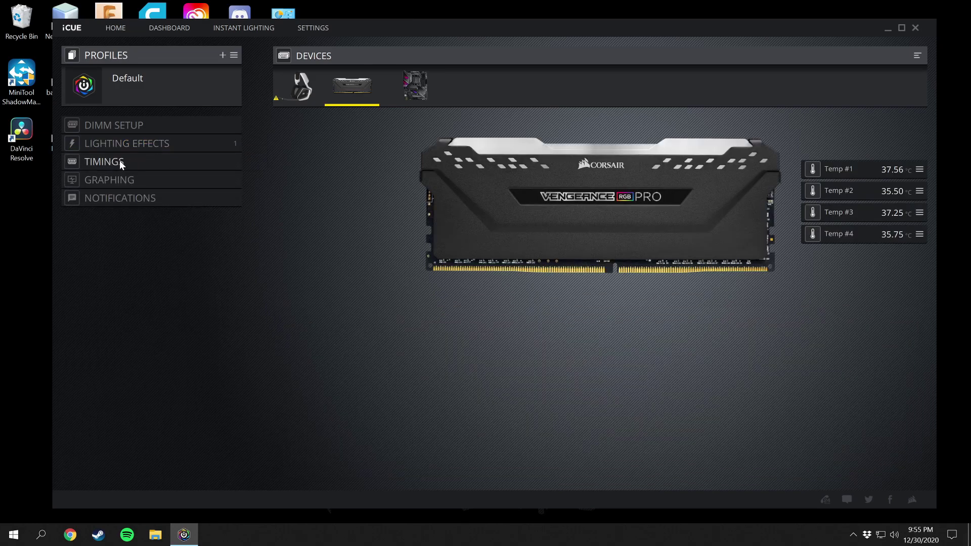
# - Examine the Vengeance RGB Pro memory's timings and its temperature graph
pyautogui.click(120, 163)
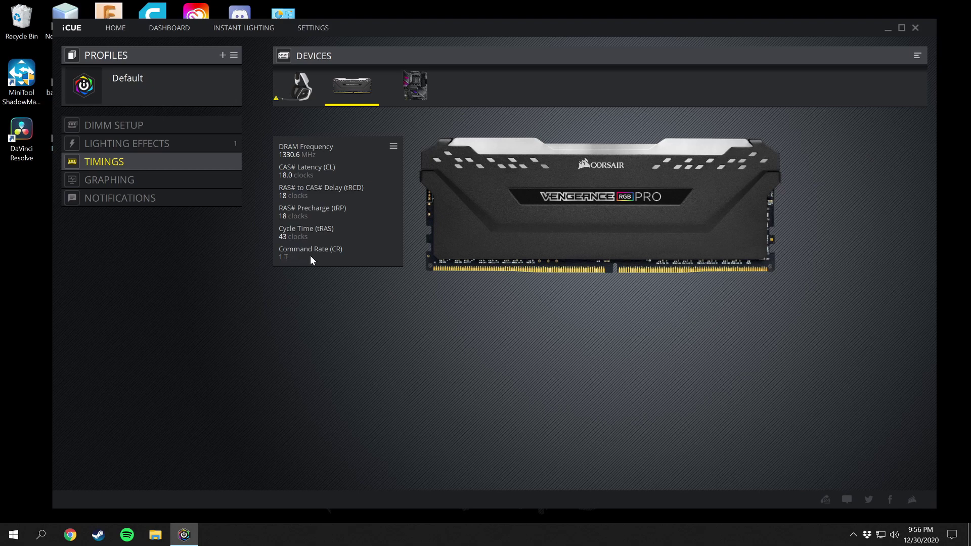
pyautogui.click(135, 181)
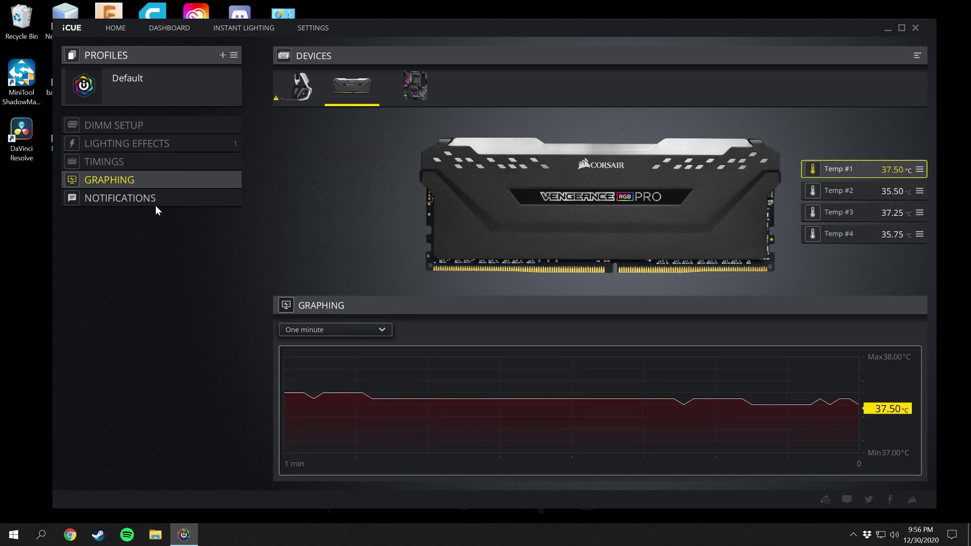
# - View the memory's temperature graph over one day, one hour, thirty minutes and five minutes, and return it to one minute
pyautogui.click(371, 328)
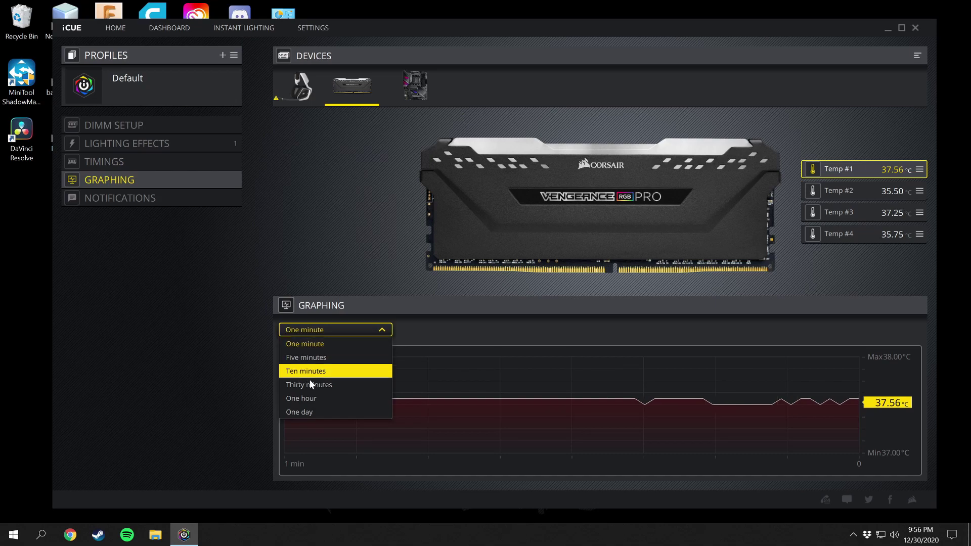
pyautogui.click(318, 413)
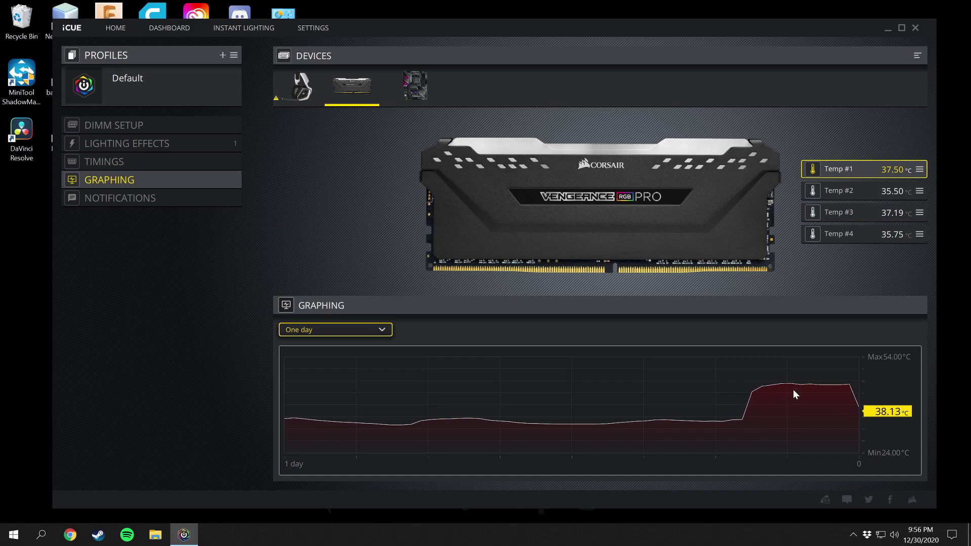
pyautogui.click(382, 330)
pyautogui.click(324, 399)
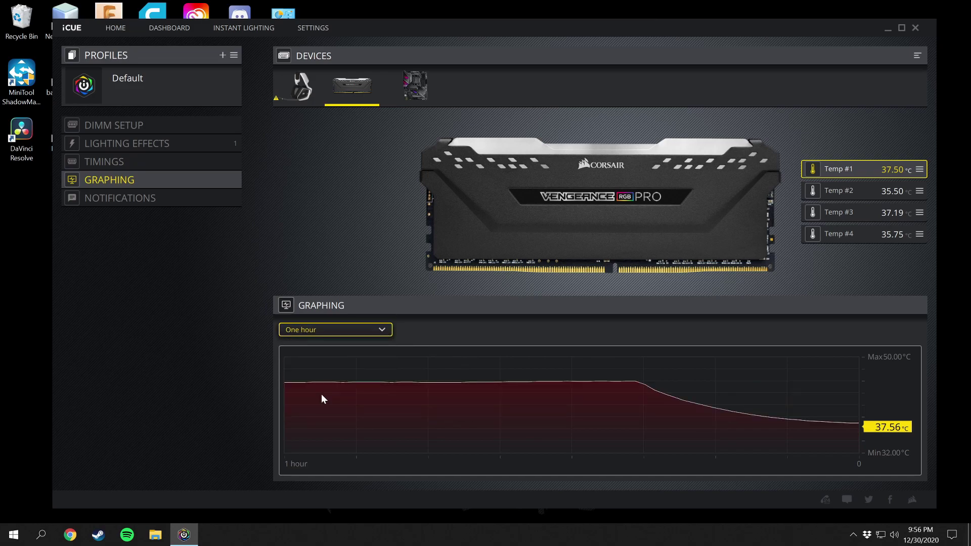
pyautogui.click(362, 330)
pyautogui.click(330, 384)
pyautogui.click(337, 331)
pyautogui.click(337, 357)
pyautogui.click(333, 331)
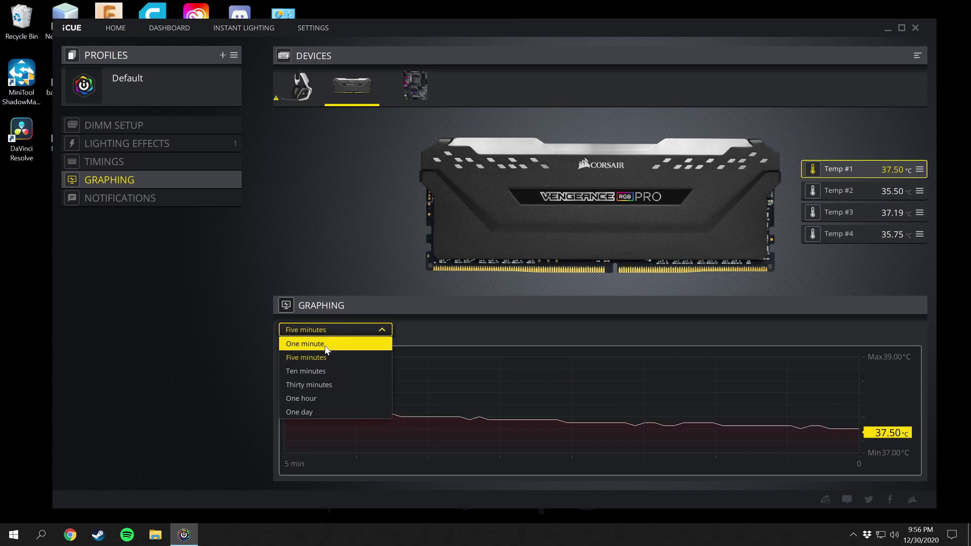
pyautogui.click(324, 344)
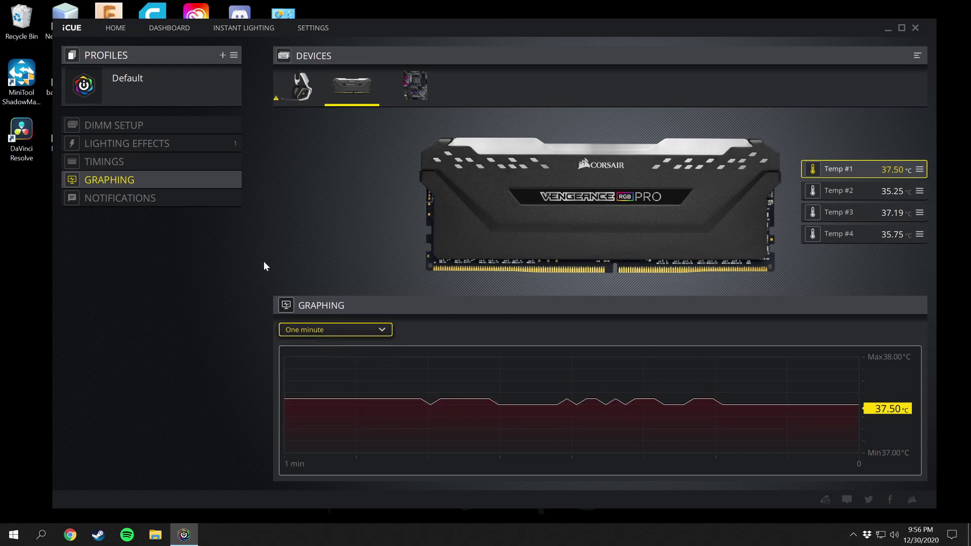
# - Check the memory's notifications section and open the ASUS Motherboard's lighting effects
pyautogui.click(161, 200)
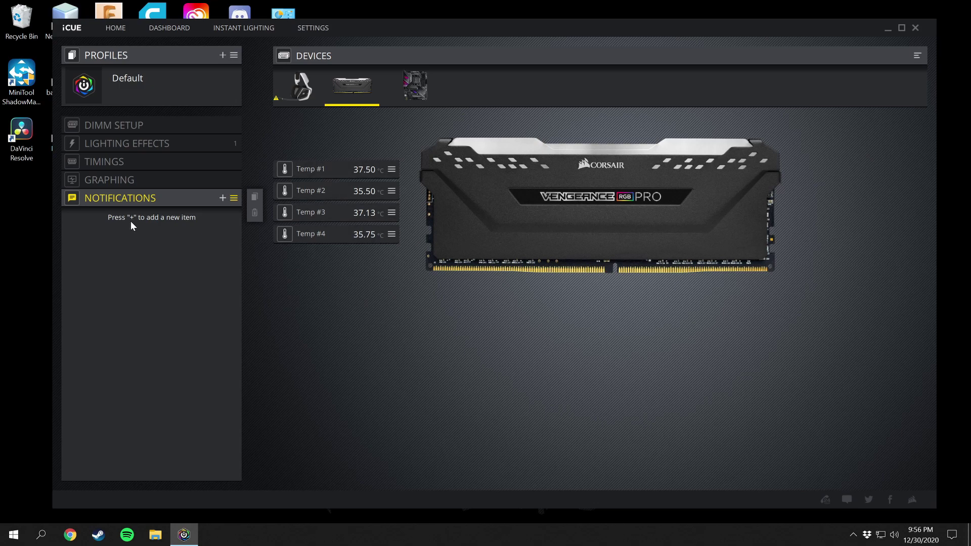
pyautogui.click(298, 99)
pyautogui.click(423, 83)
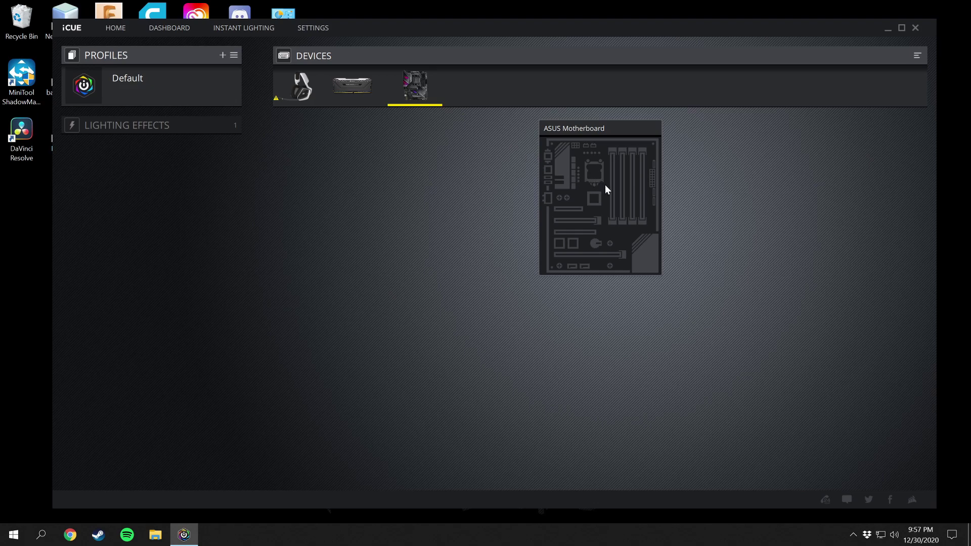
pyautogui.click(128, 126)
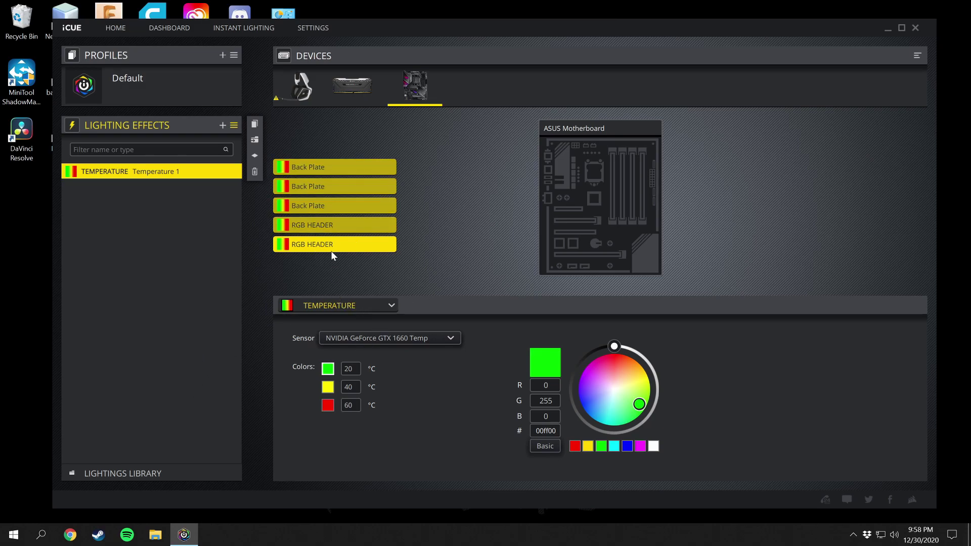
# - Examine the sensors available for the motherboard's Temperature lighting effect, keeping the NVIDIA GeForce GTX 1660 Temp sensor
pyautogui.click(451, 338)
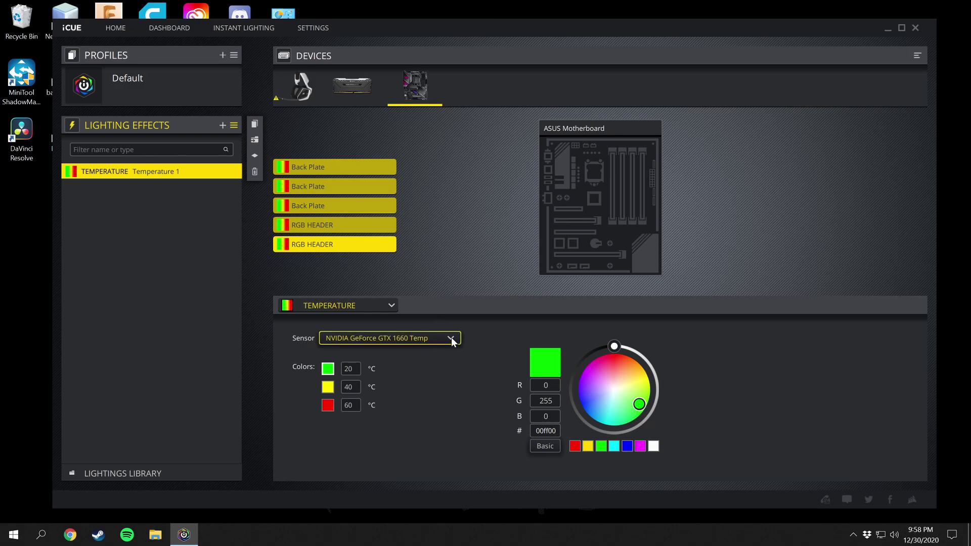
pyautogui.scroll(-2, 405, 390)
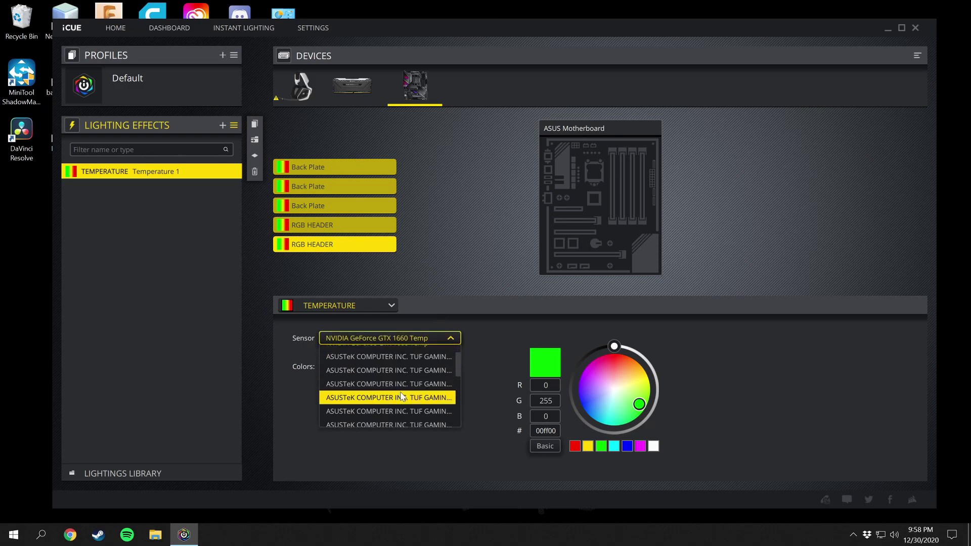
pyautogui.scroll(-3, 415, 411)
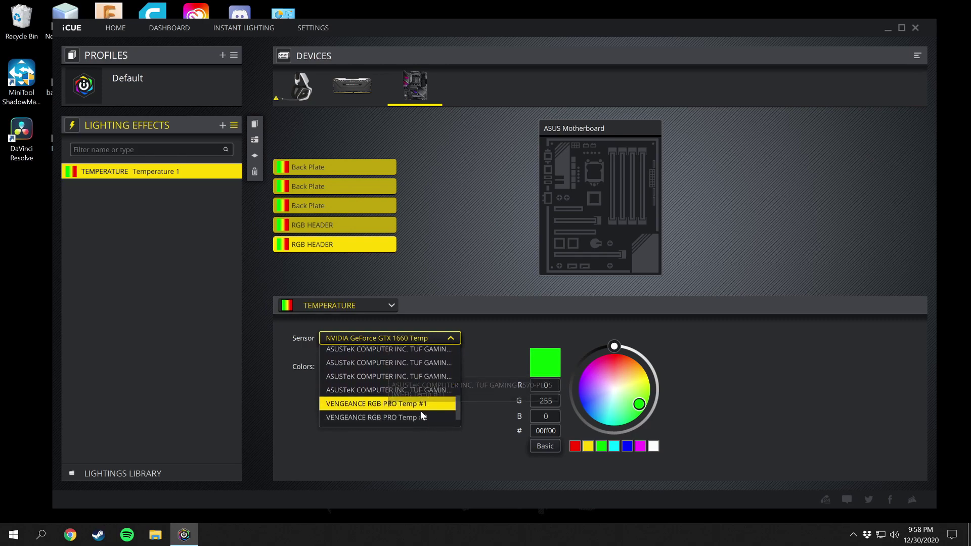
pyautogui.scroll(2, 389, 379)
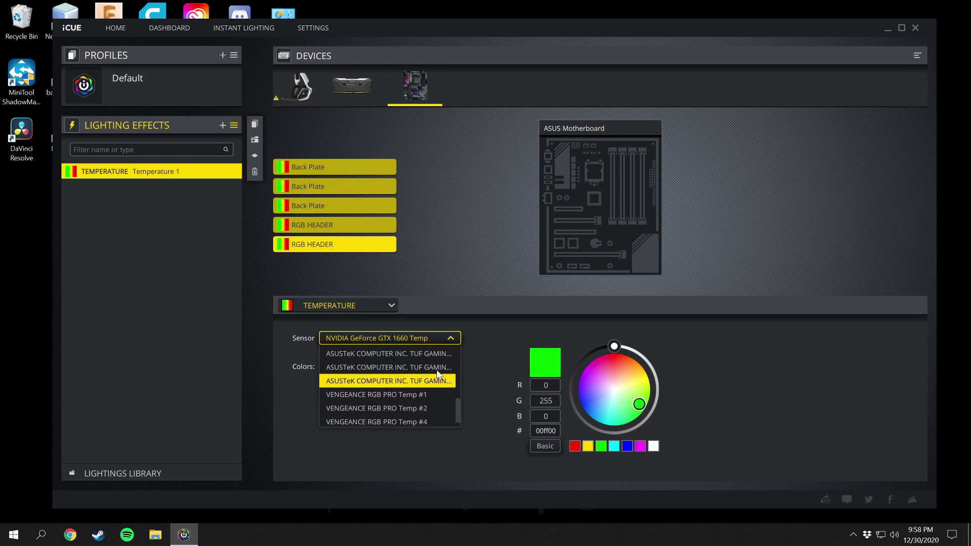
pyautogui.moveTo(456, 405); pyautogui.dragTo(456, 357)
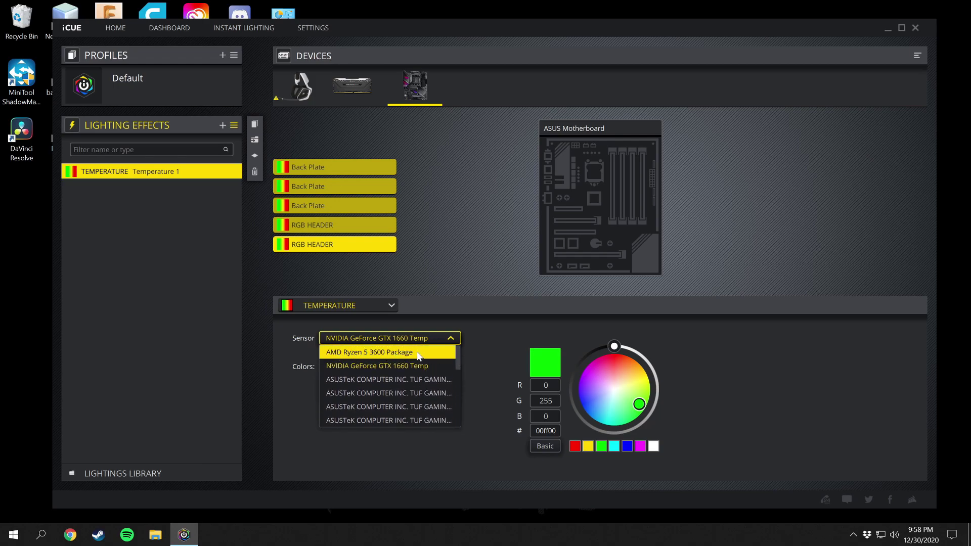
pyautogui.click(457, 337)
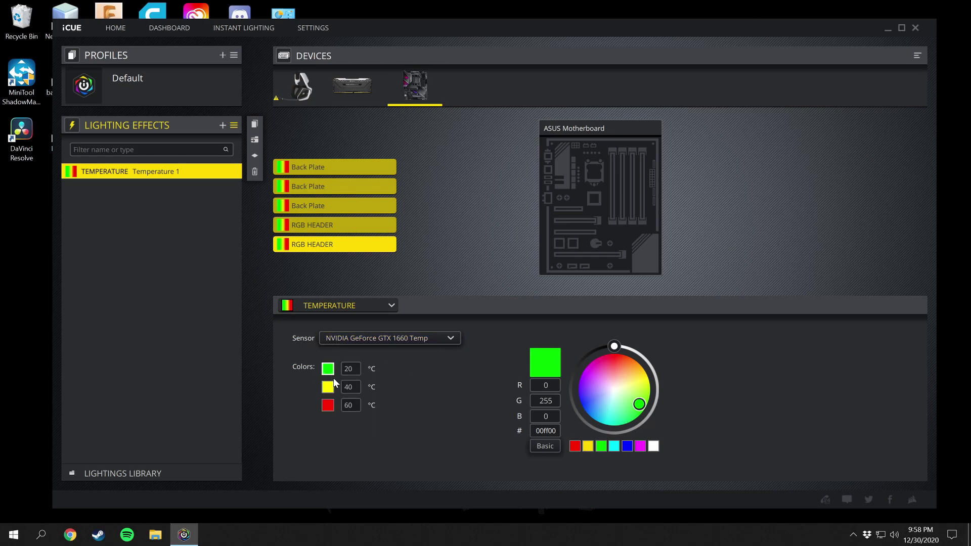
# - Examine the effect types available for the motherboard's lighting and open the lightings library
pyautogui.click(354, 307)
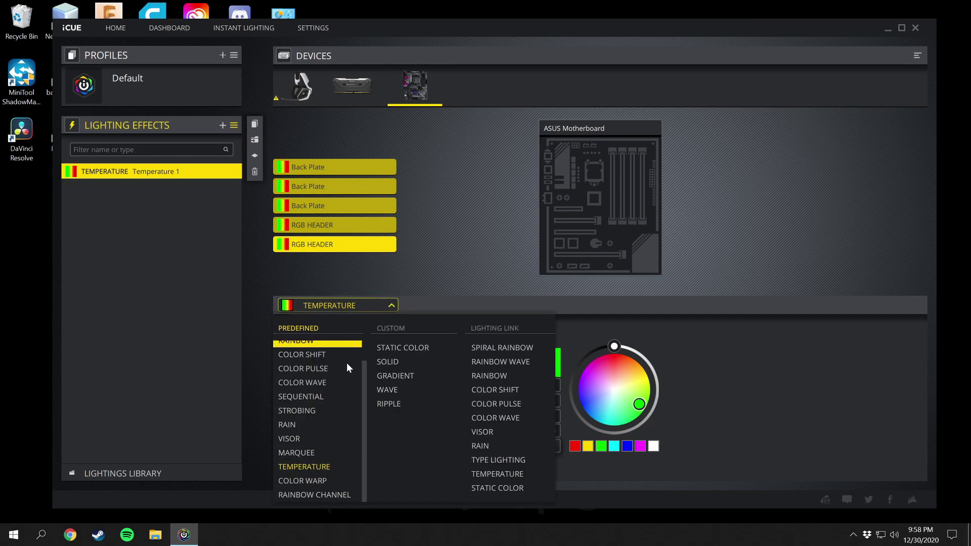
pyautogui.scroll(-1, 330, 380)
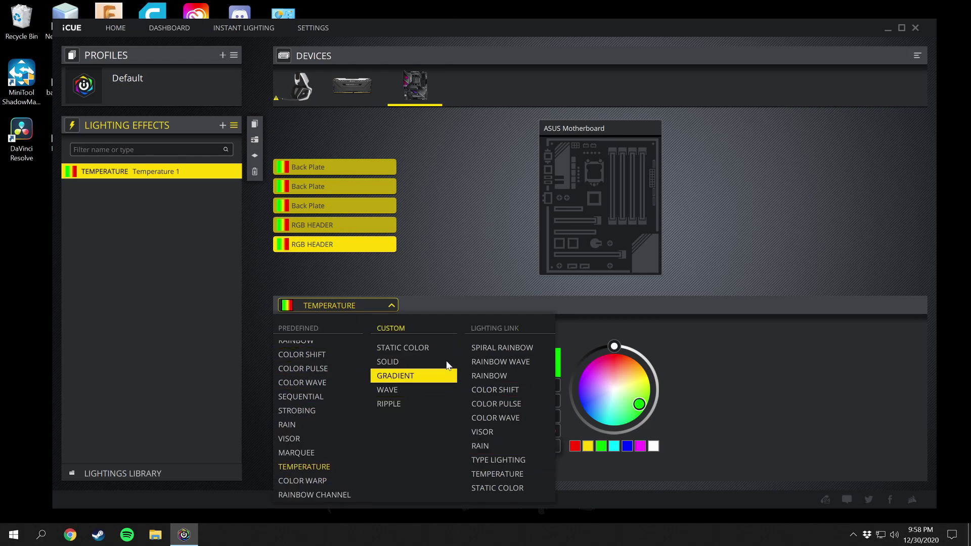
pyautogui.click(366, 307)
pyautogui.click(156, 471)
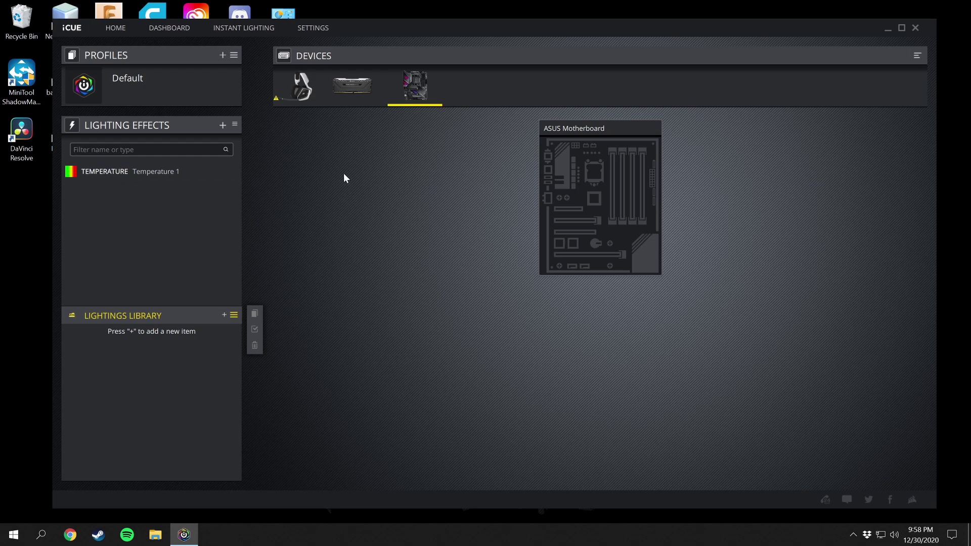
# - Revisit the headset, memory and motherboard device pages and collapse the motherboard's lighting effects
pyautogui.click(301, 92)
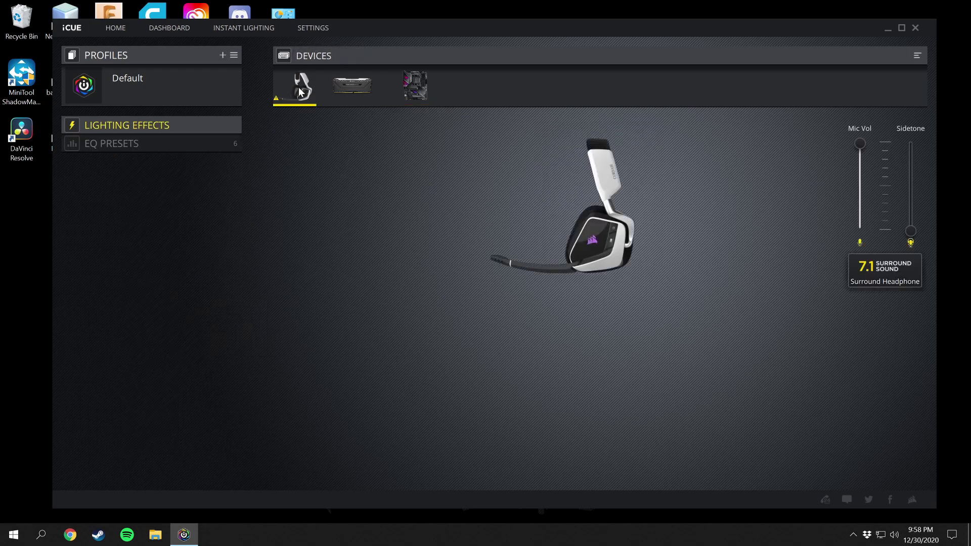
pyautogui.click(362, 84)
pyautogui.click(424, 86)
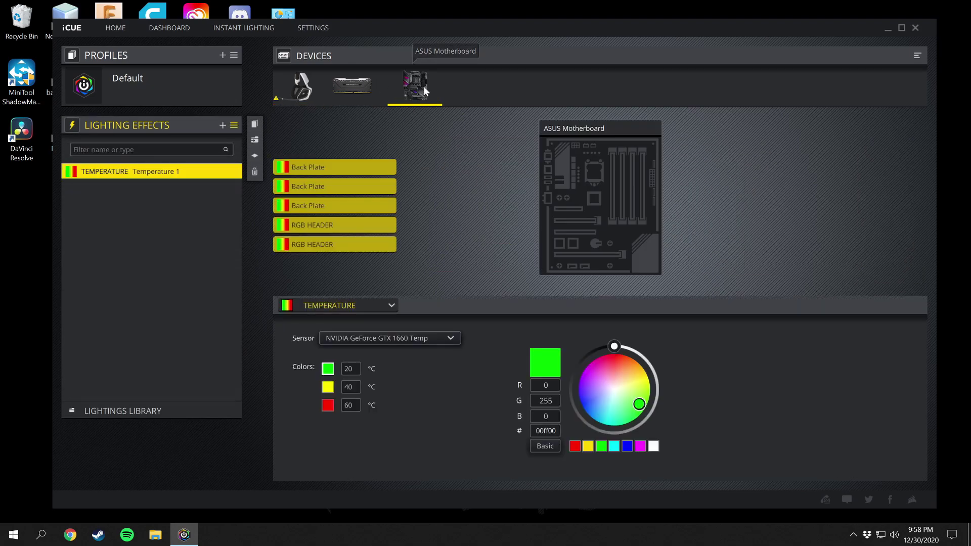
pyautogui.click(172, 125)
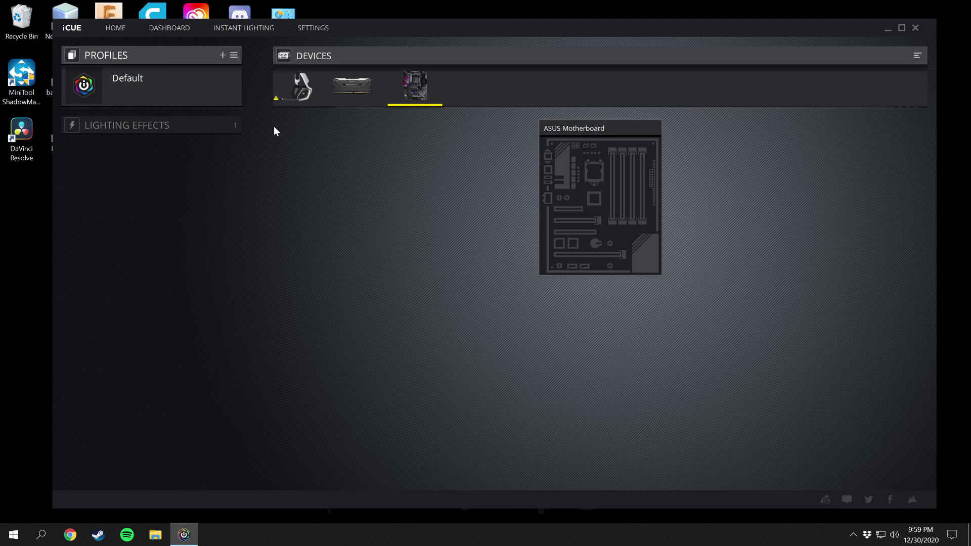
# - Create a new profile from the home page and request its deletion without confirming it
pyautogui.click(119, 28)
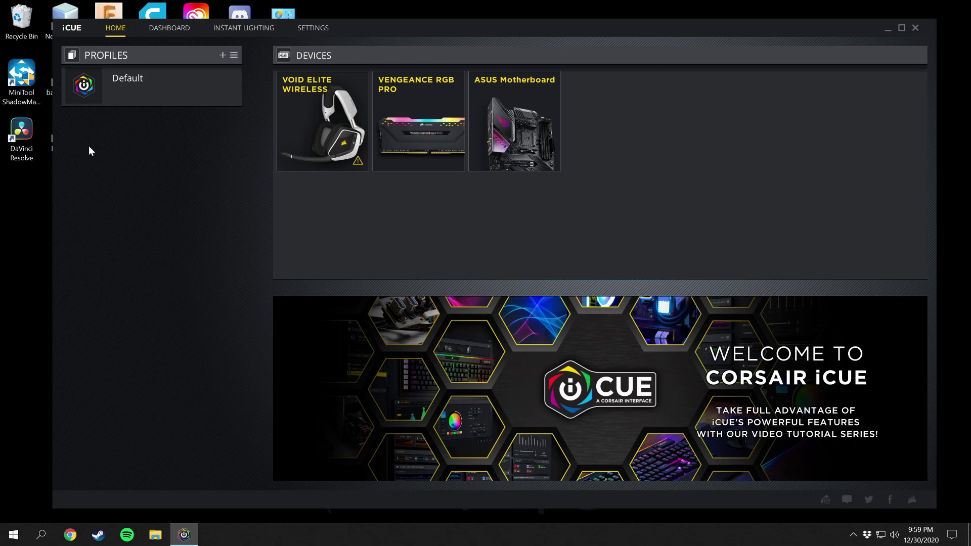
pyautogui.click(222, 55)
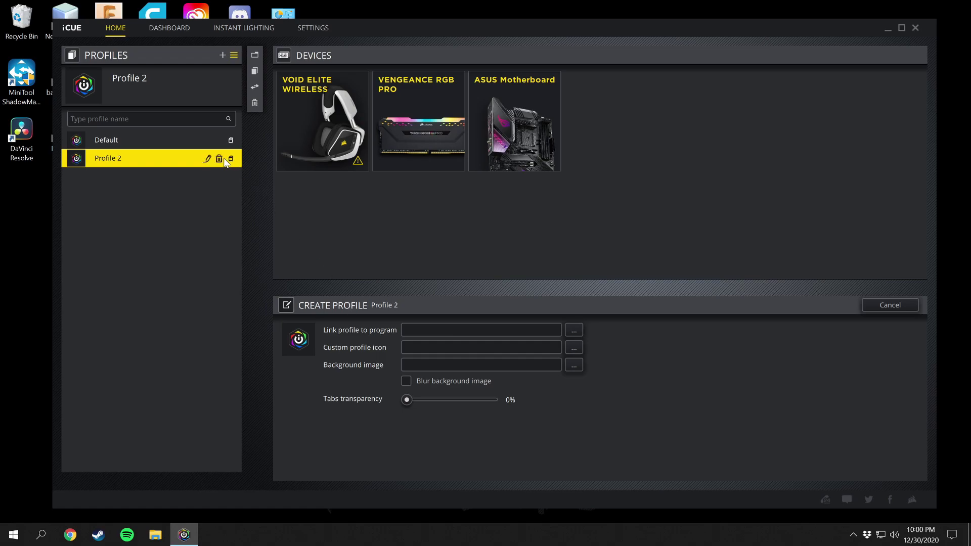
pyautogui.click(219, 160)
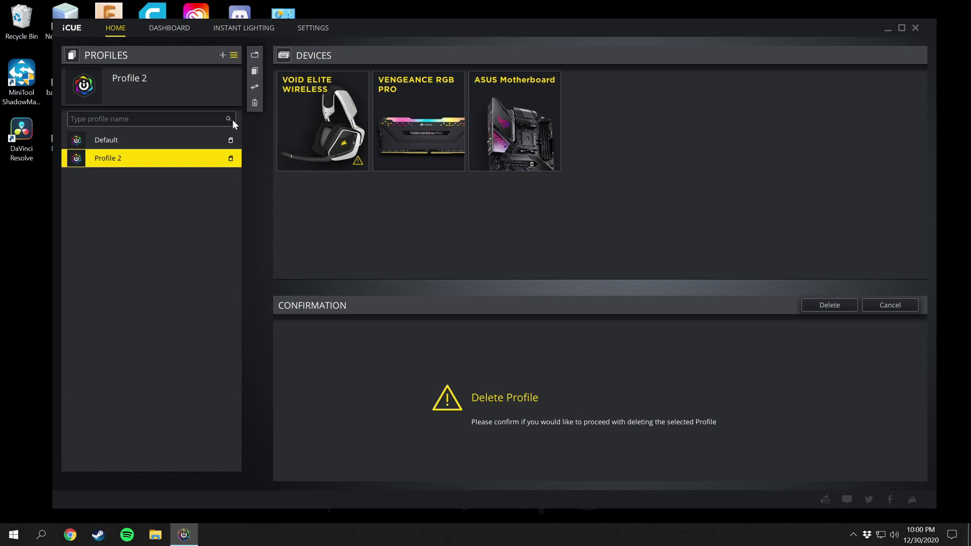
# - Add the VOID ELITE WIRELESS and VENGEANCE RGB PRO widgets to the dashboard
pyautogui.click(178, 28)
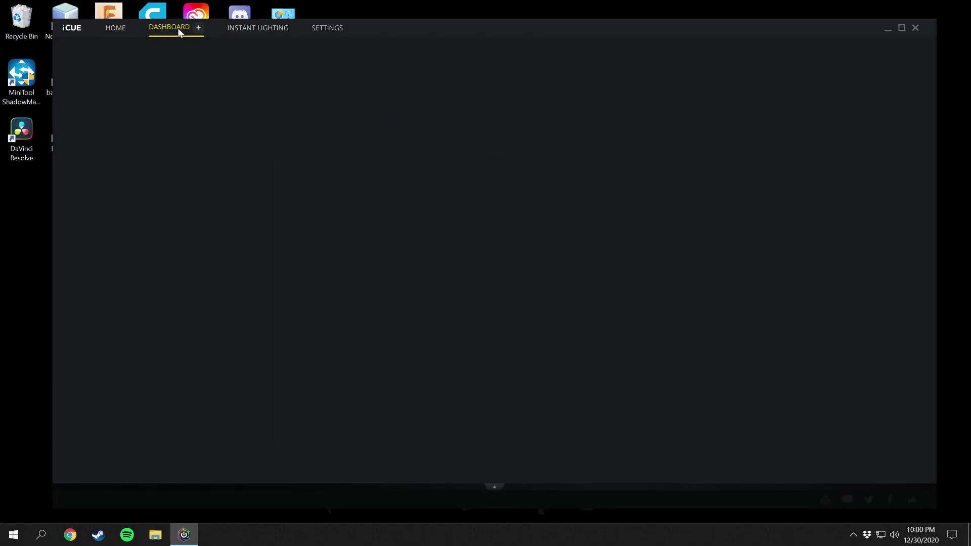
pyautogui.click(198, 28)
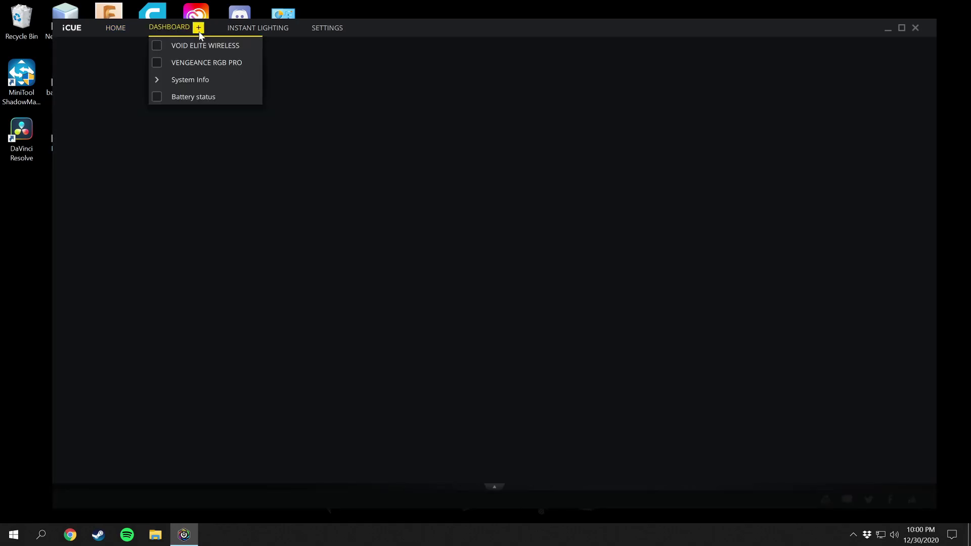
pyautogui.click(157, 45)
pyautogui.click(157, 62)
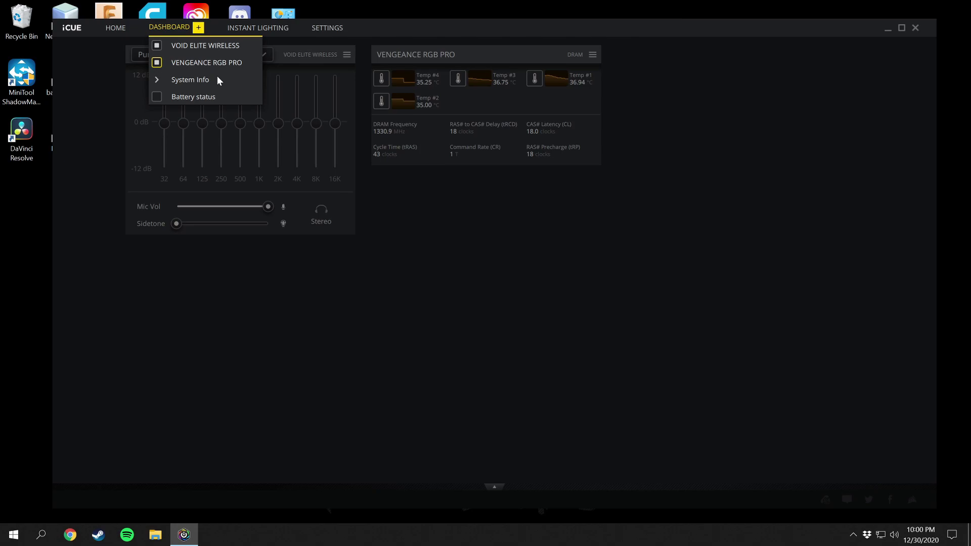
pyautogui.click(474, 244)
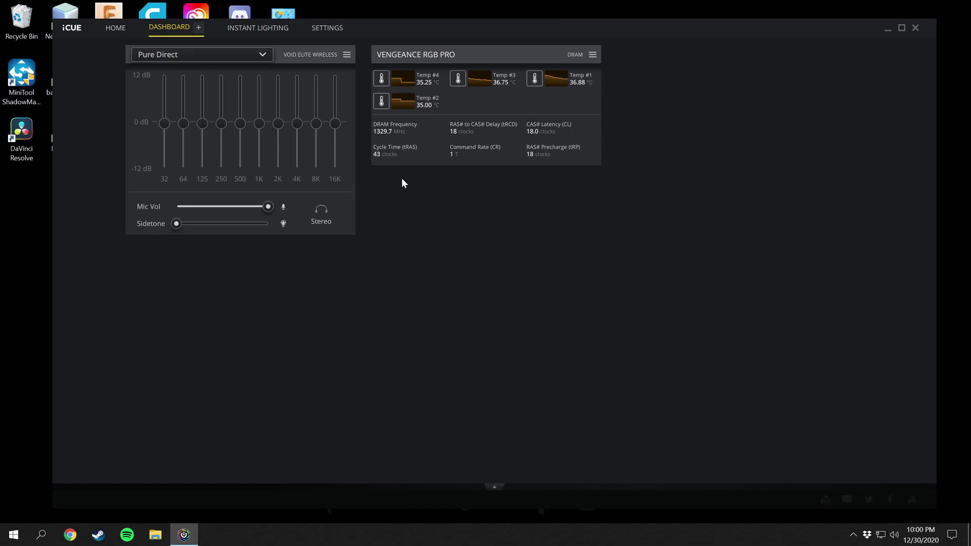
# - Examine the headset's equalizer presets on the dashboard and the available instant lighting colors
pyautogui.click(255, 60)
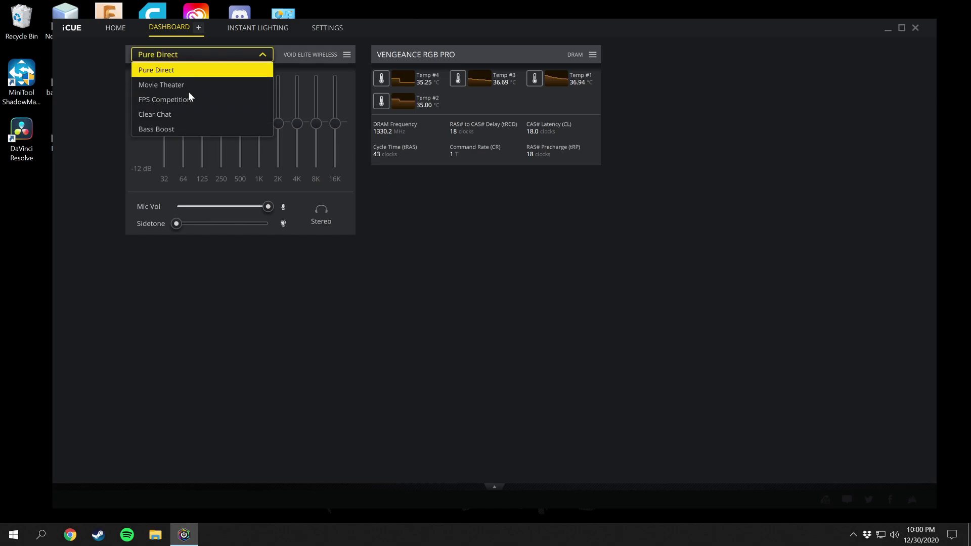
pyautogui.click(463, 165)
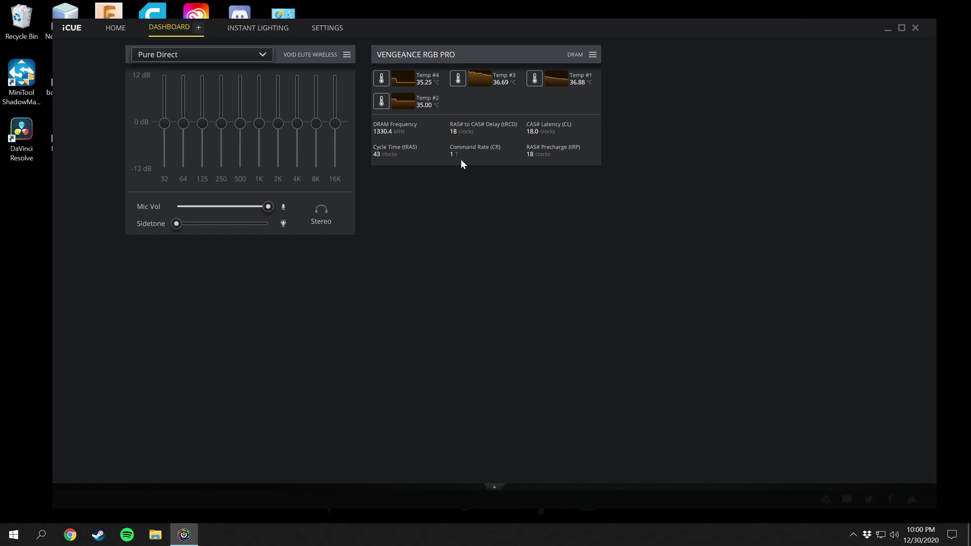
pyautogui.click(271, 30)
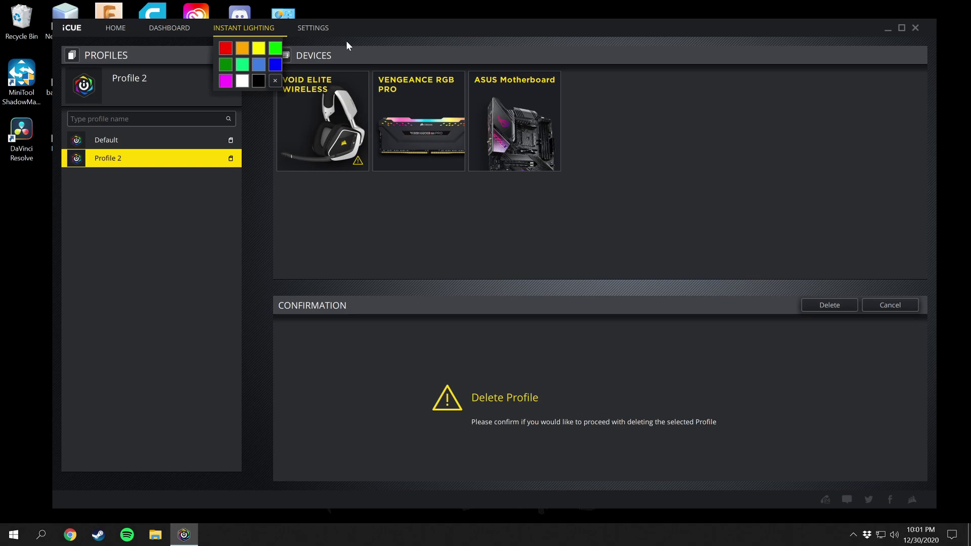
# - Examine the device settings of the headset, the memory and the ASUS Motherboard
pyautogui.click(314, 31)
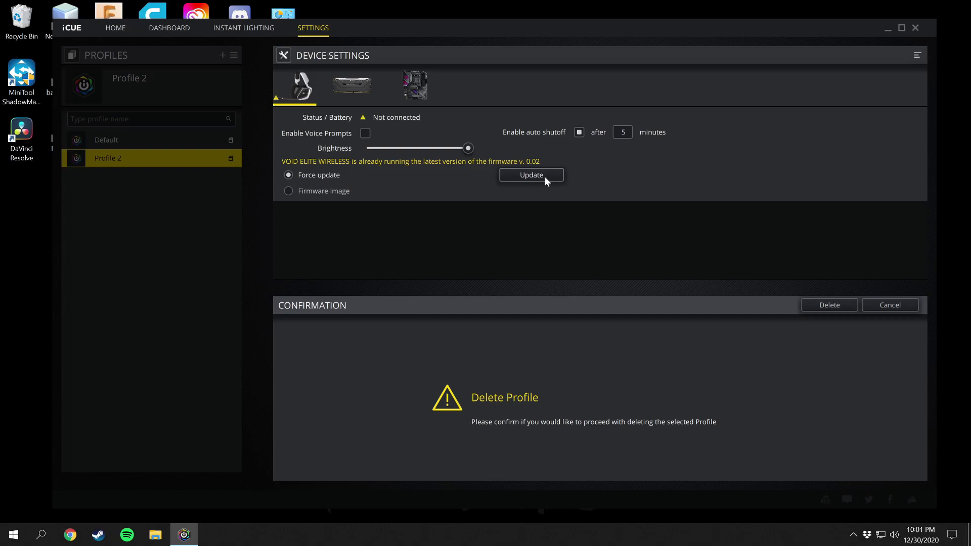
pyautogui.click(341, 89)
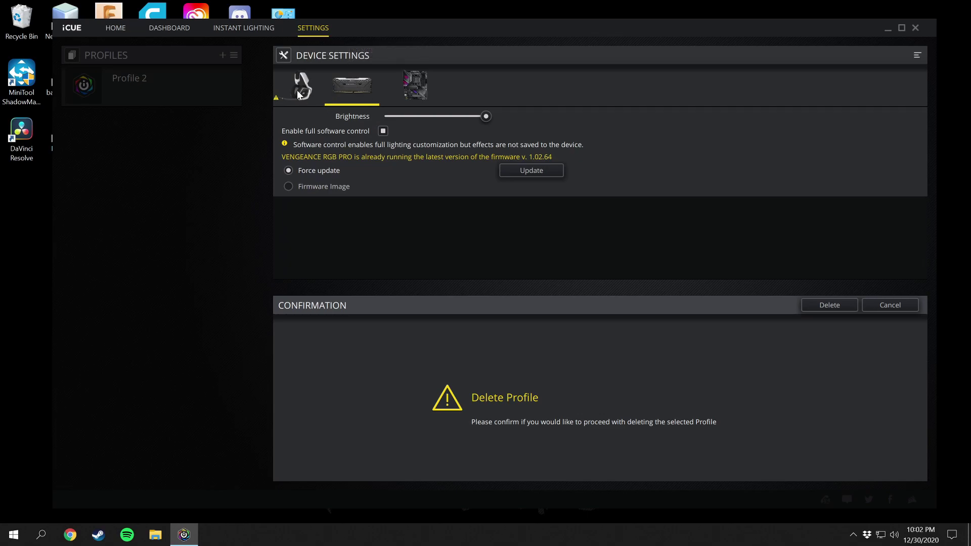
pyautogui.click(313, 91)
pyautogui.click(349, 87)
pyautogui.click(420, 93)
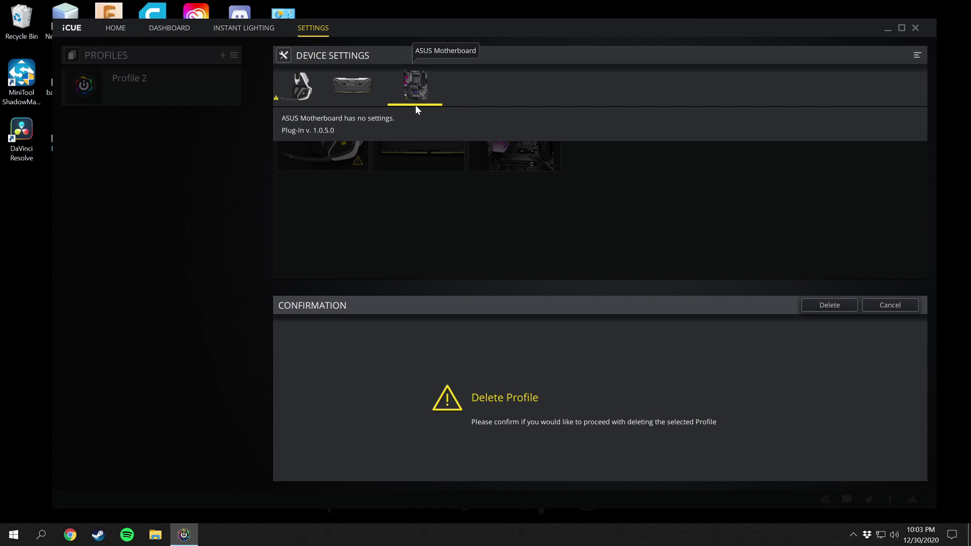
# - Try the Firmware Image update option for the memory, switch back to Force update, and return to the headset's device settings
pyautogui.click(363, 85)
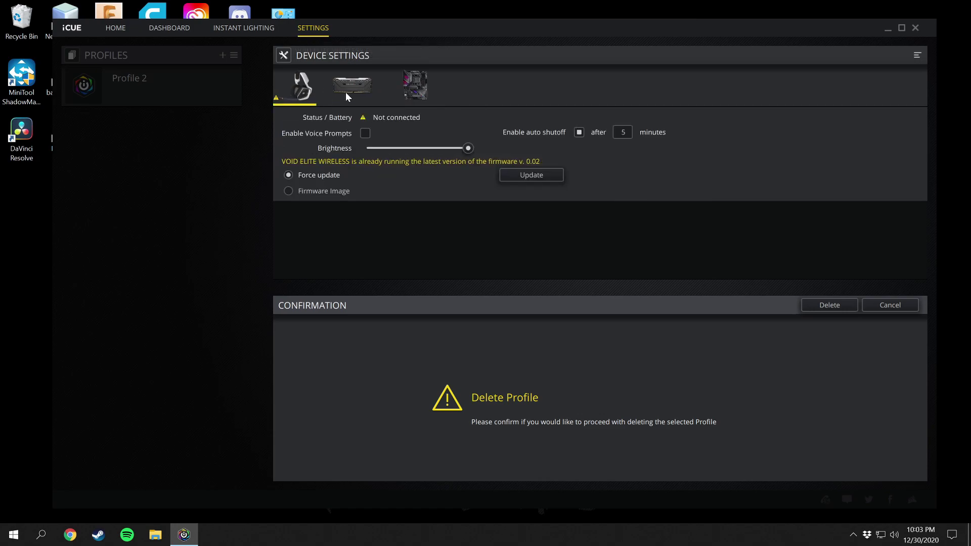
pyautogui.click(311, 90)
pyautogui.click(364, 87)
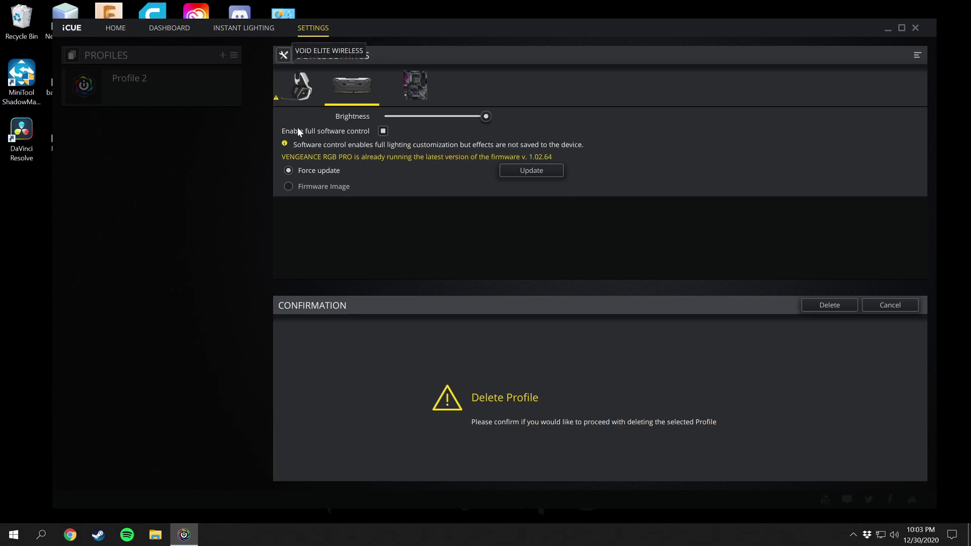
pyautogui.click(320, 186)
pyautogui.click(323, 170)
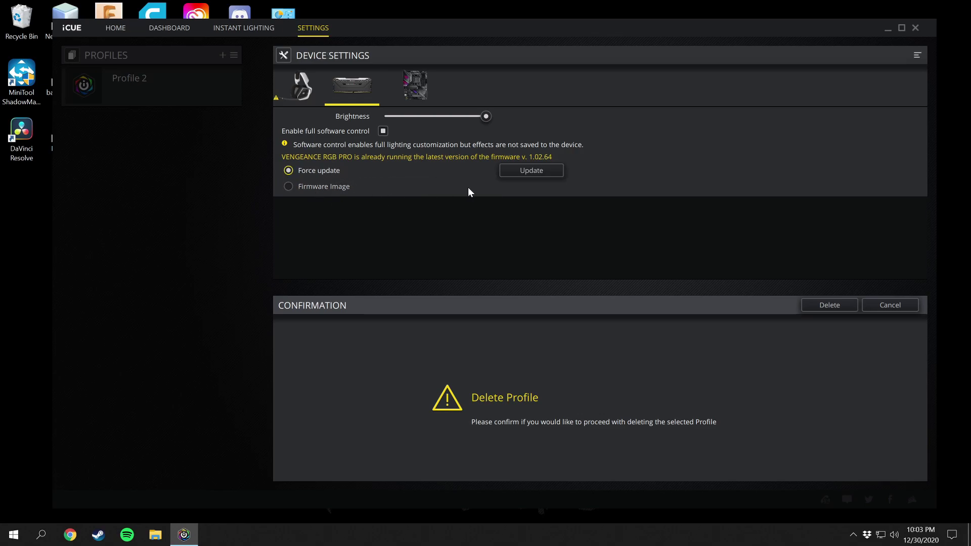
pyautogui.click(302, 84)
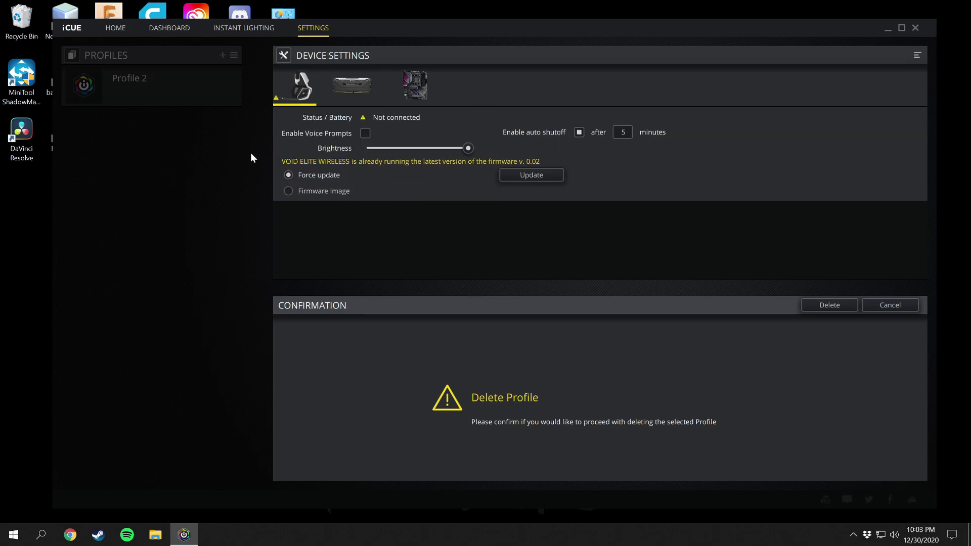